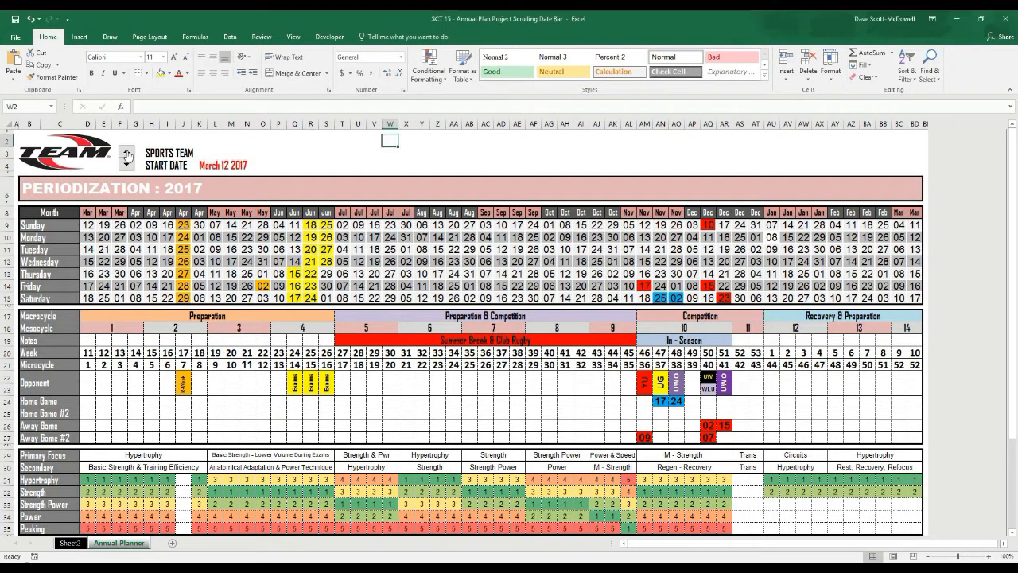
Scroll the Annual Planner's start date forward week by week to May 14 2017.
{"action": "left_click", "coordinate": [126, 151]}
{"action": "left_click", "coordinate": [127, 151]}
{"action": "left_click", "coordinate": [126, 151]}
{"action": "left_click", "coordinate": [126, 151]}
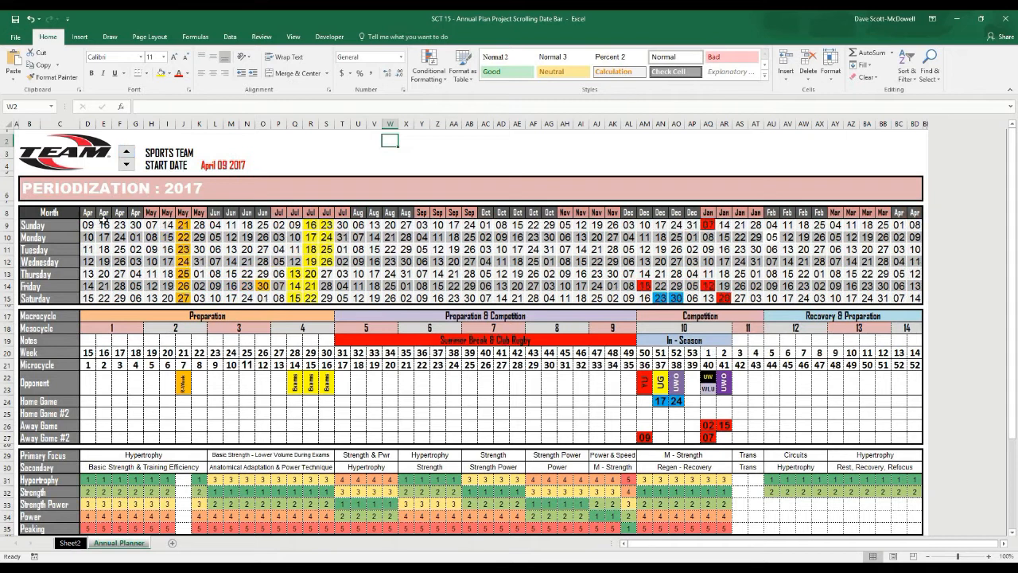
{"action": "left_click", "coordinate": [127, 154]}
{"action": "left_click", "coordinate": [127, 154]}
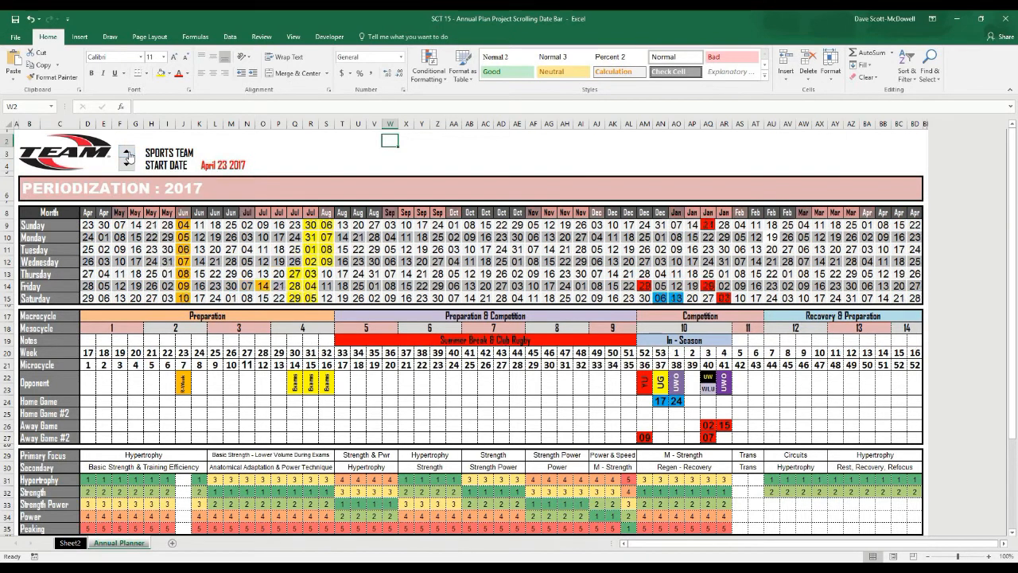
{"action": "left_click", "coordinate": [128, 155]}
{"action": "left_click", "coordinate": [127, 154]}
{"action": "left_click", "coordinate": [128, 154]}
{"action": "left_click", "coordinate": [127, 155]}
{"action": "left_click", "coordinate": [127, 165]}
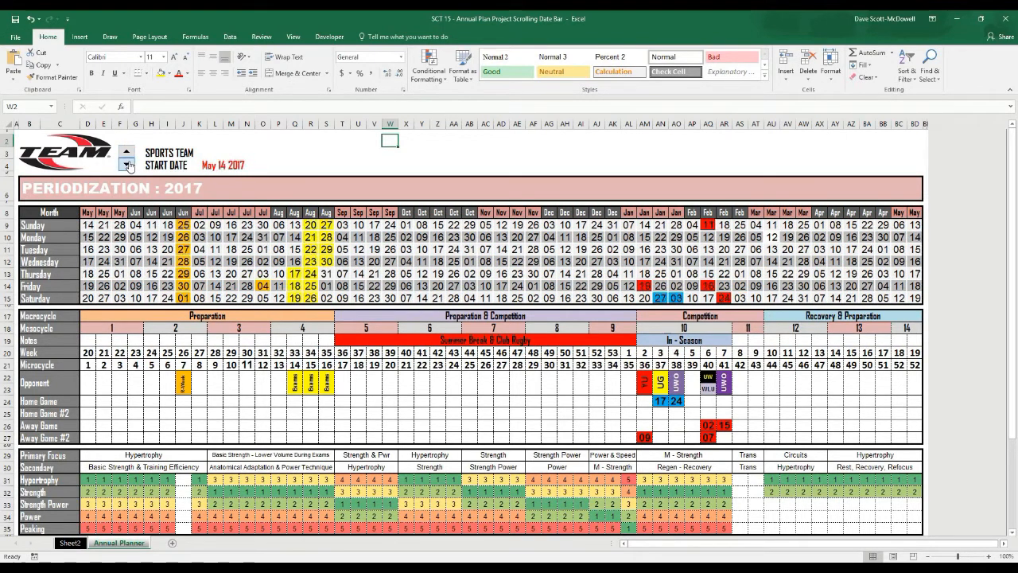
Scroll the Annual Planner's start date back to March 12 2017.
{"action": "double_click", "coordinate": [127, 164]}
{"action": "left_click", "coordinate": [127, 165]}
{"action": "left_click", "coordinate": [127, 165]}
{"action": "double_click", "coordinate": [128, 165]}
{"action": "double_click", "coordinate": [127, 164]}
{"action": "left_click", "coordinate": [127, 165]}
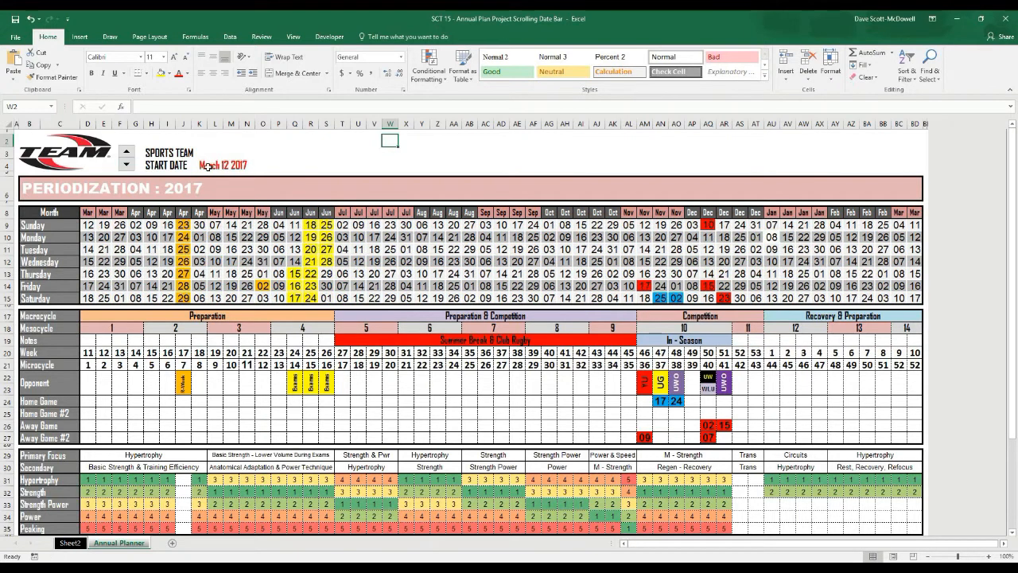
Scroll the Annual Planner's start date further back to December 18 2016.
{"action": "left_click", "coordinate": [127, 154]}
{"action": "double_click", "coordinate": [128, 165]}
{"action": "double_click", "coordinate": [127, 165]}
{"action": "double_click", "coordinate": [127, 164]}
{"action": "left_click", "coordinate": [127, 165]}
{"action": "left_click", "coordinate": [127, 166]}
{"action": "double_click", "coordinate": [128, 166]}
{"action": "double_click", "coordinate": [128, 165]}
{"action": "left_click", "coordinate": [127, 166]}
{"action": "left_click", "coordinate": [140, 251]}
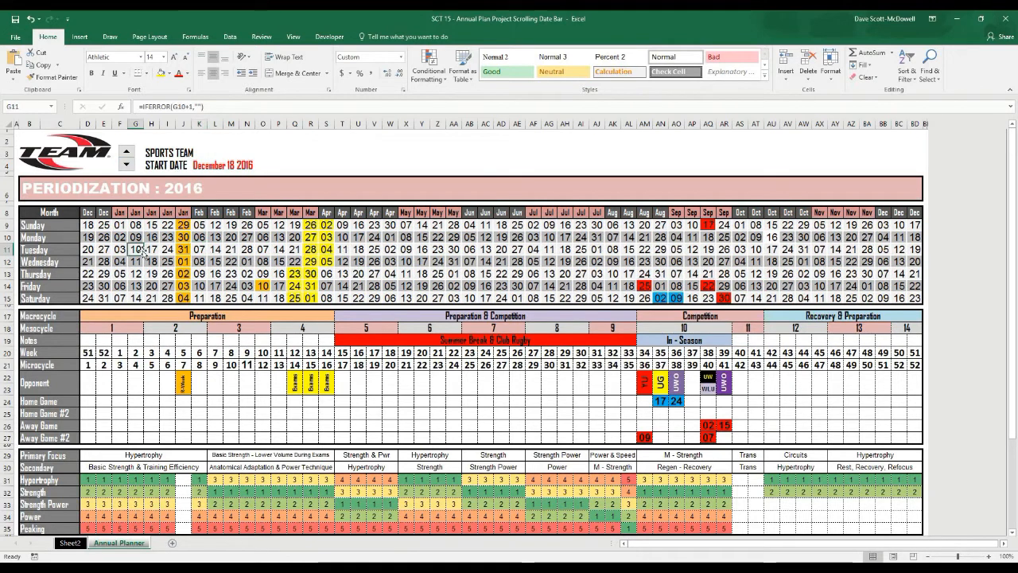
On Sheet2, make the TEAM NAME and START labels beside the logo bold.
{"action": "left_click", "coordinate": [70, 542]}
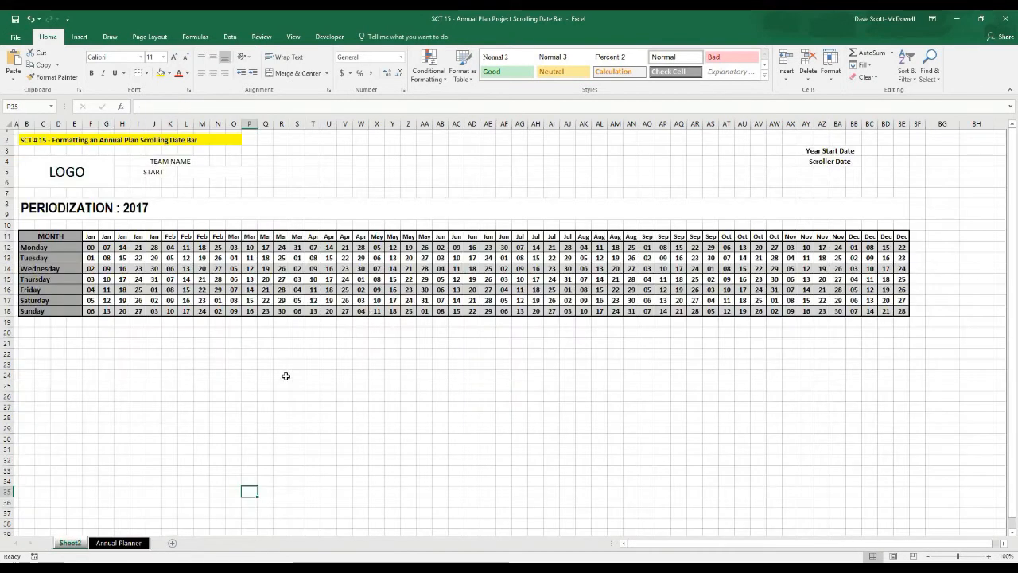
{"action": "left_click", "coordinate": [281, 396]}
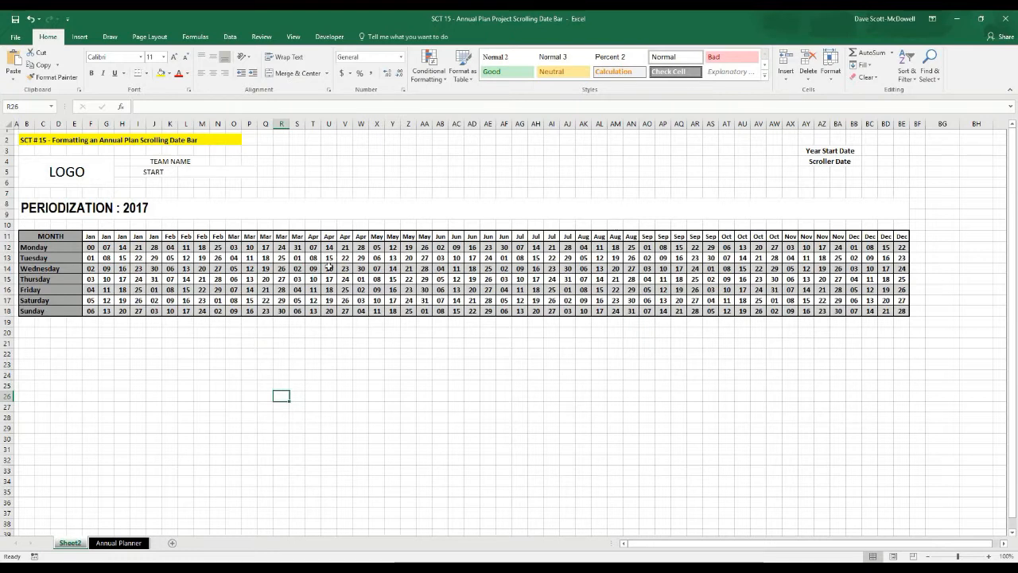
{"action": "left_click", "coordinate": [198, 172]}
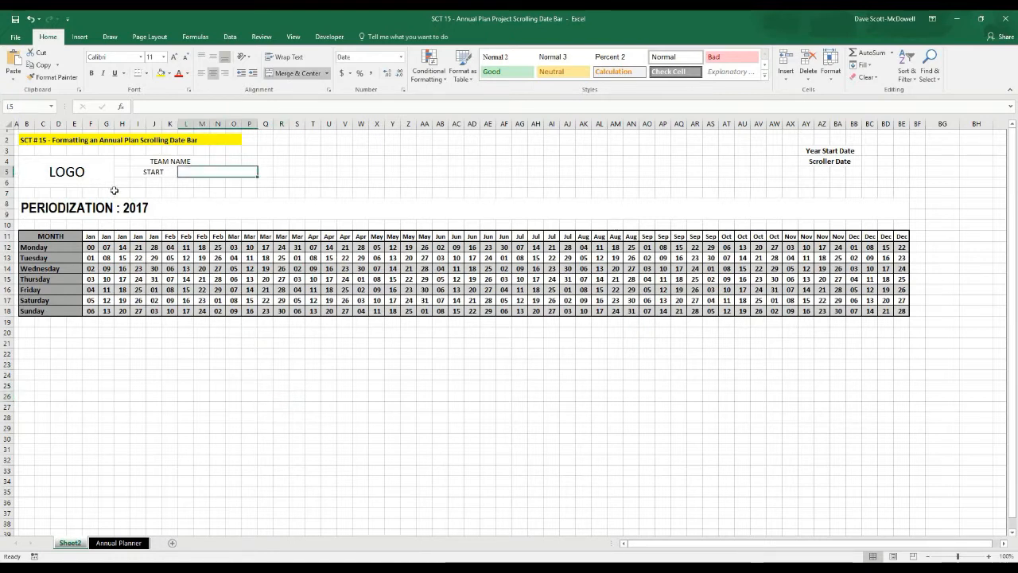
{"action": "left_click", "coordinate": [170, 186]}
{"action": "left_click", "coordinate": [161, 171]}
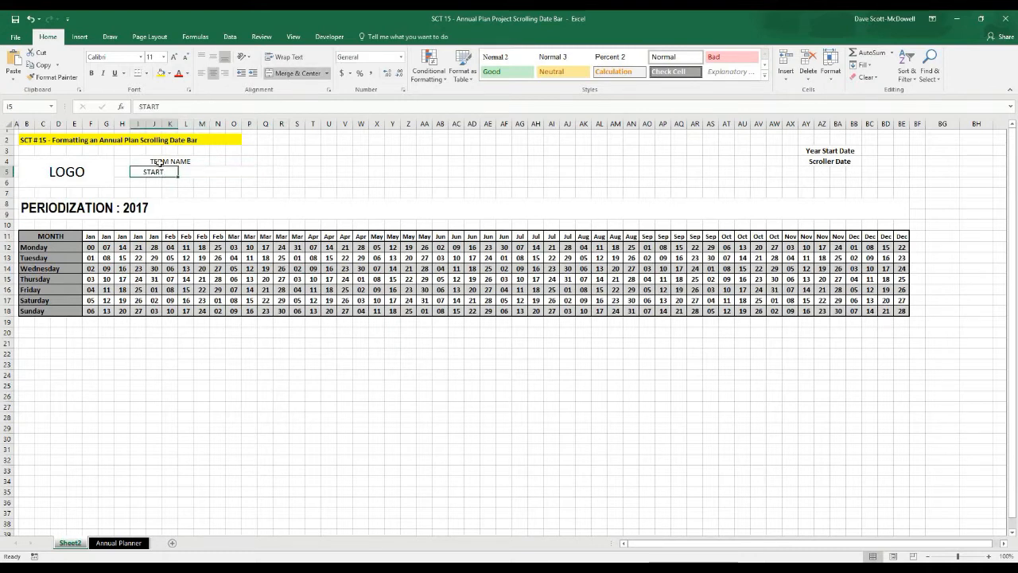
{"action": "left_click_drag", "start_coordinate": [160, 163], "coordinate": [162, 172]}
{"action": "key", "text": "ctrl+b"}
{"action": "left_click", "coordinate": [265, 183]}
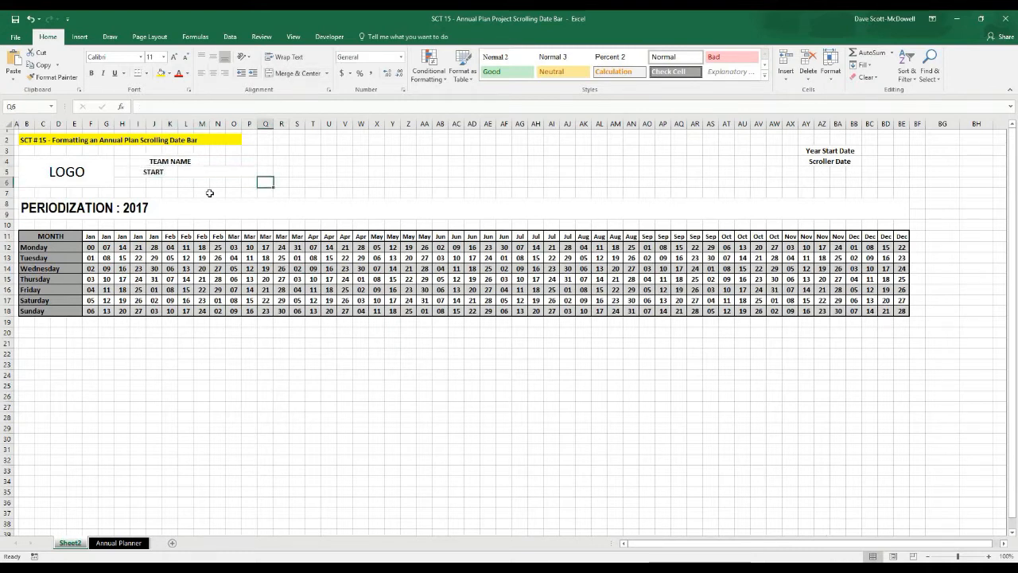
{"action": "left_click", "coordinate": [215, 168]}
{"action": "left_click", "coordinate": [215, 192]}
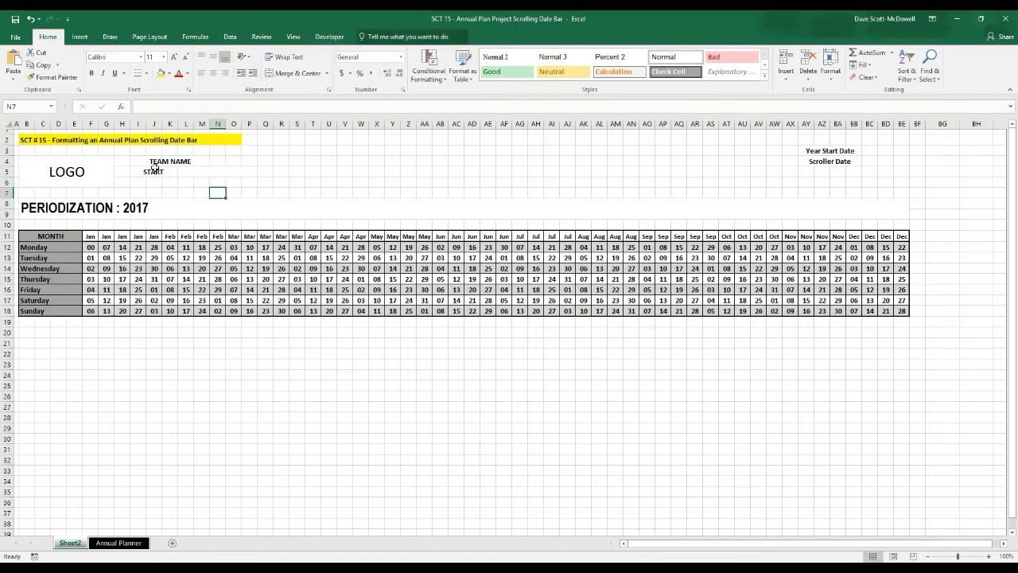
Check in the ribbon customization options that the Developer tab is enabled.
{"action": "left_click", "coordinate": [15, 40]}
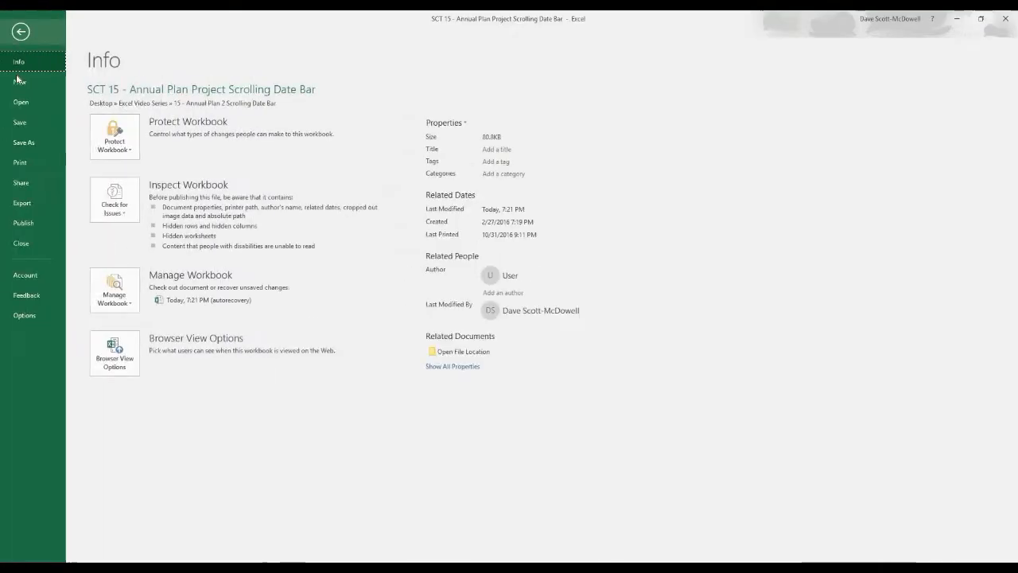
{"action": "left_click", "coordinate": [21, 315]}
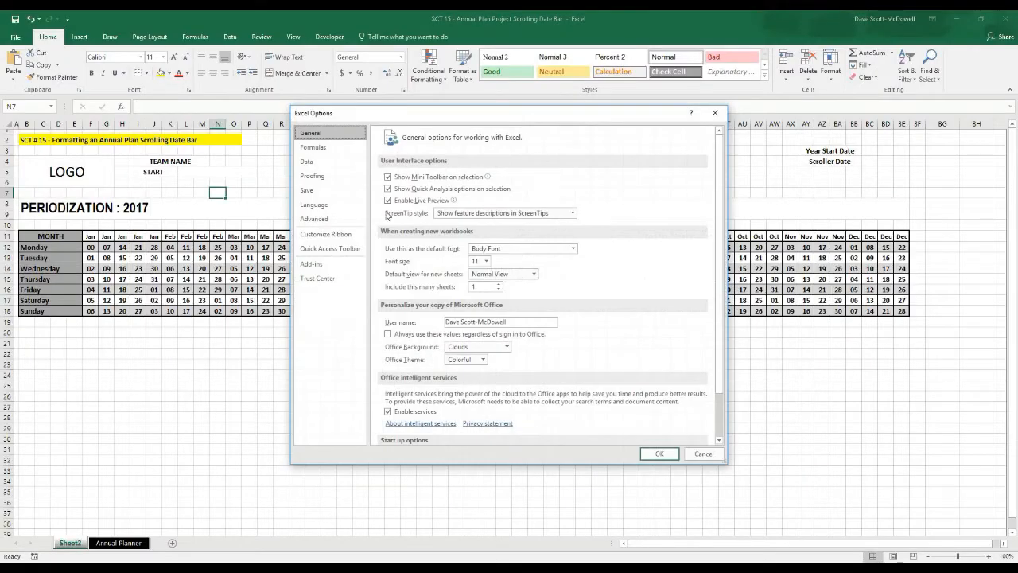
{"action": "left_click", "coordinate": [325, 234]}
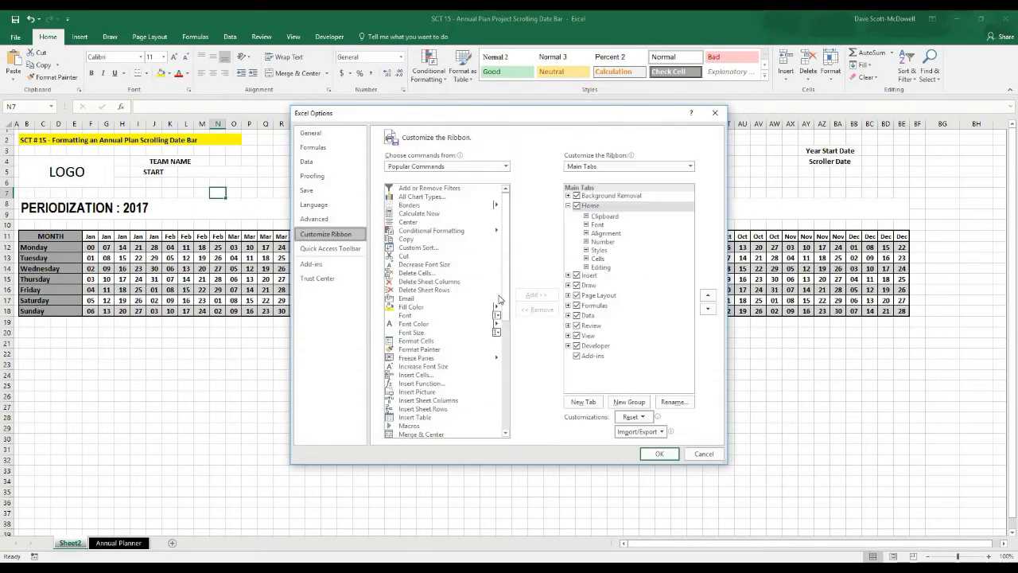
{"action": "left_click", "coordinate": [577, 355]}
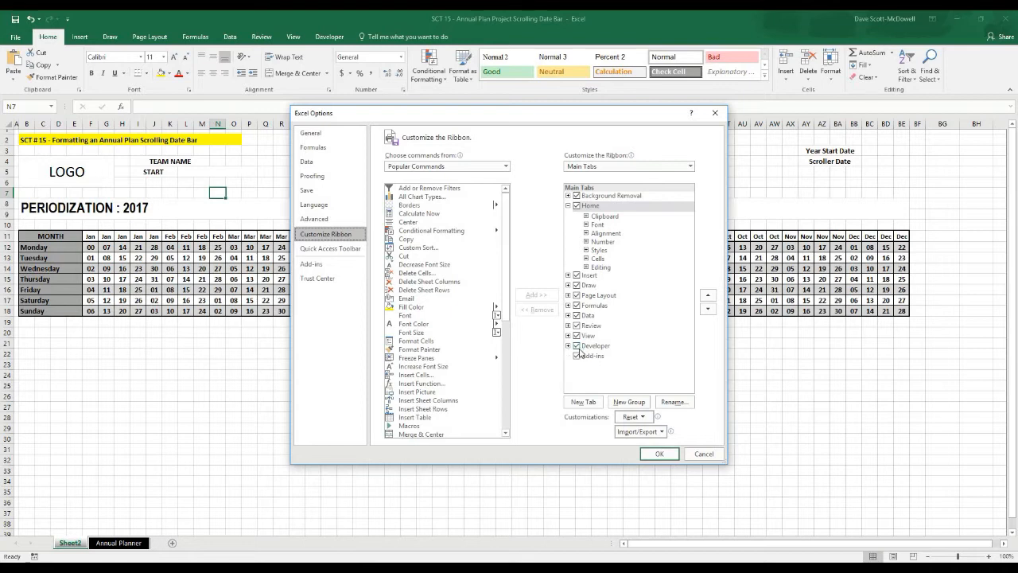
{"action": "left_click", "coordinate": [660, 453]}
{"action": "left_click", "coordinate": [347, 169]}
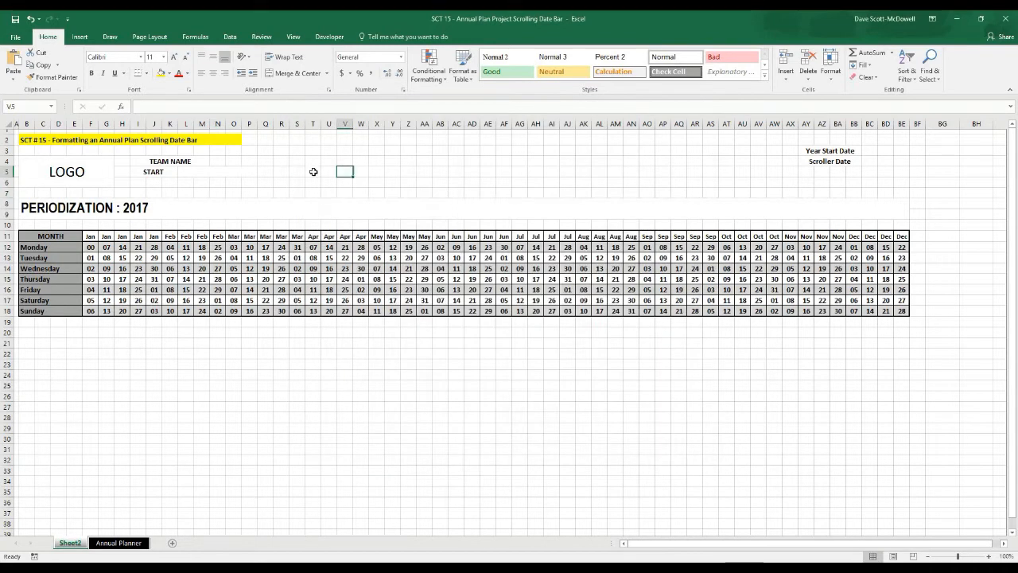
Insert a spin button form control above the calendar, over columns R and S, rows 3 to 6.
{"action": "left_click", "coordinate": [330, 37]}
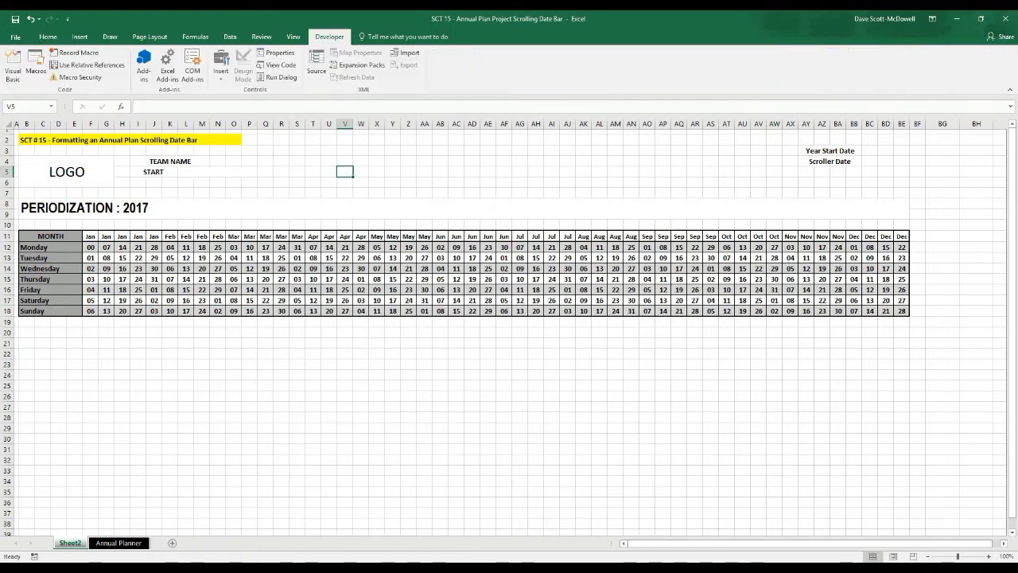
{"action": "left_click", "coordinate": [221, 64]}
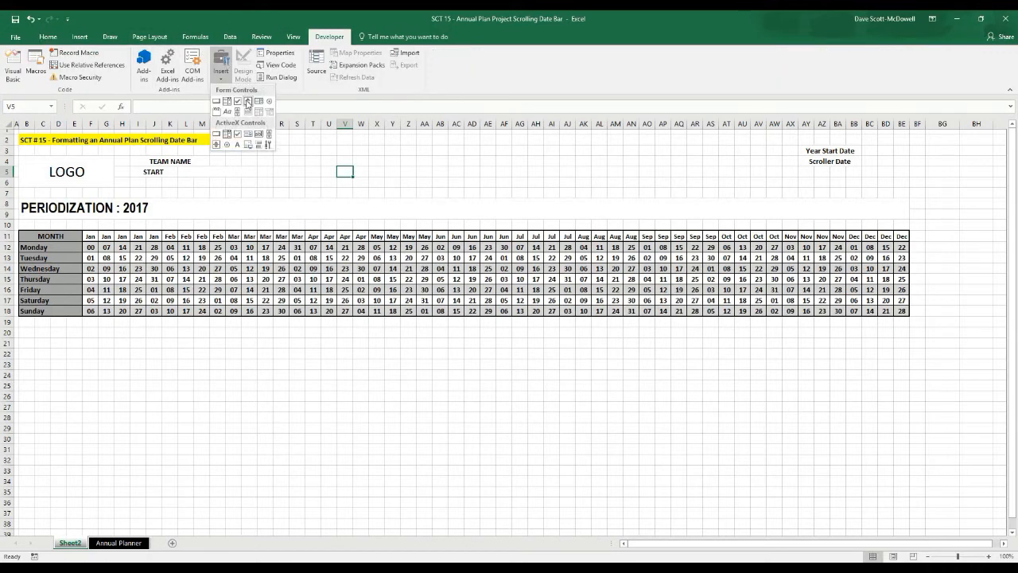
{"action": "left_click", "coordinate": [248, 103]}
{"action": "mouse_move", "coordinate": [279, 145]}
{"action": "left_mouse_down"}
{"action": "mouse_move", "coordinate": [291, 182]}
{"action": "mouse_move", "coordinate": [304, 185]}
{"action": "left_mouse_up"}
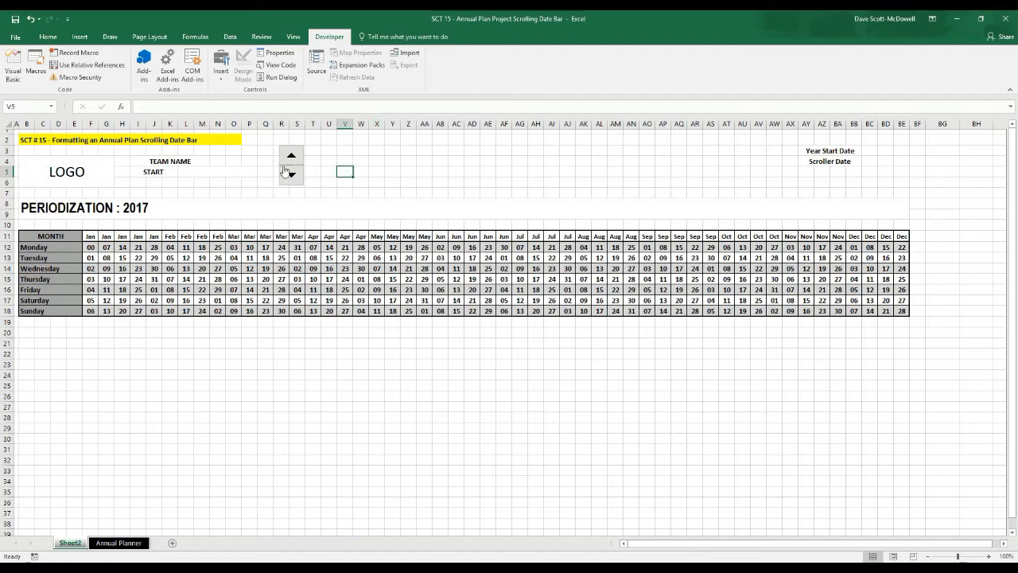
In the spin button's control settings, link it to cell $BC$4 beside the Scroller Date label.
{"action": "right_click", "coordinate": [294, 162]}
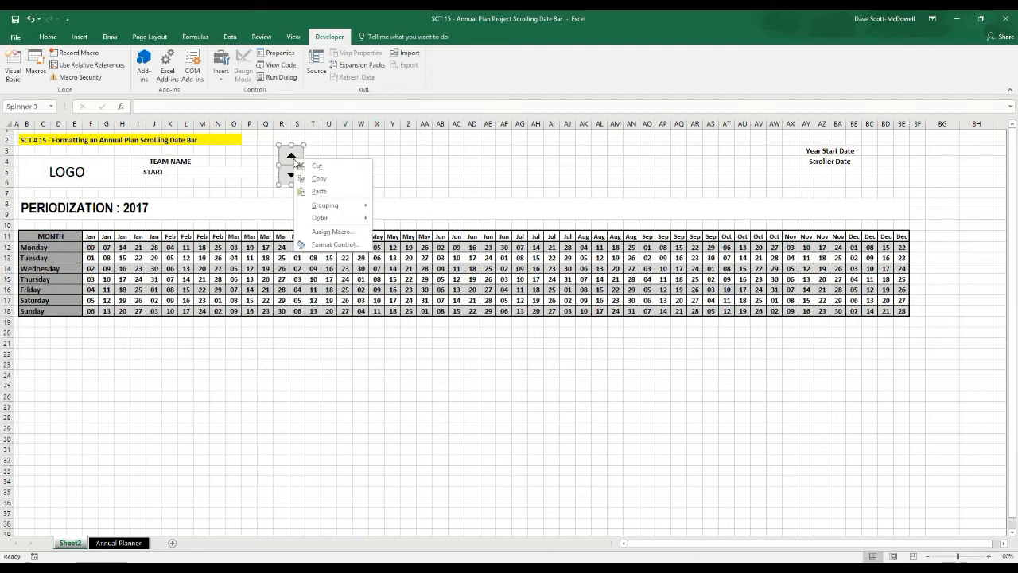
{"action": "key", "text": "Escape"}
{"action": "right_click", "coordinate": [288, 159]}
{"action": "left_click", "coordinate": [324, 248]}
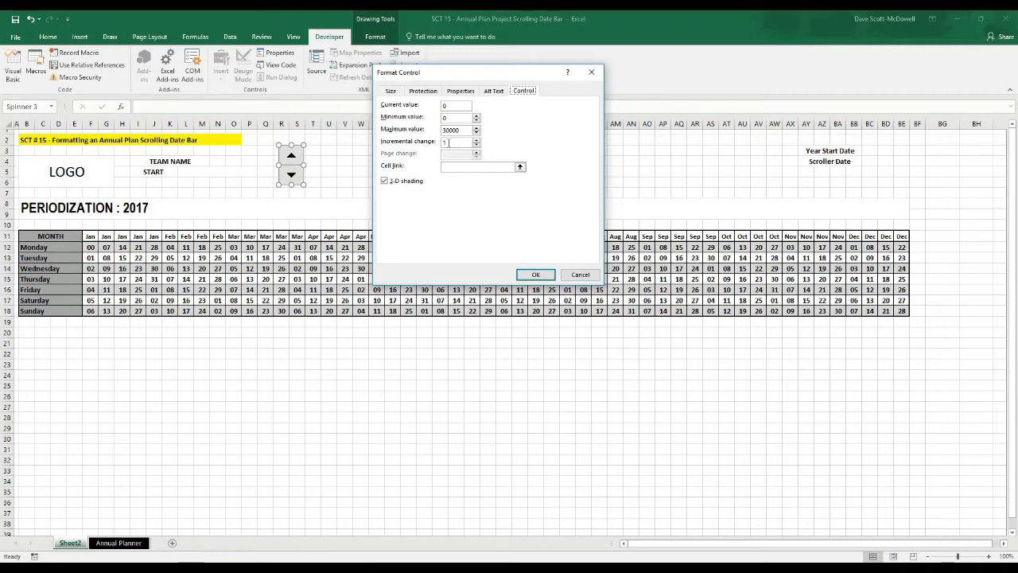
{"action": "left_click_drag", "start_coordinate": [450, 144], "coordinate": [439, 147]}
{"action": "left_click", "coordinate": [519, 168]}
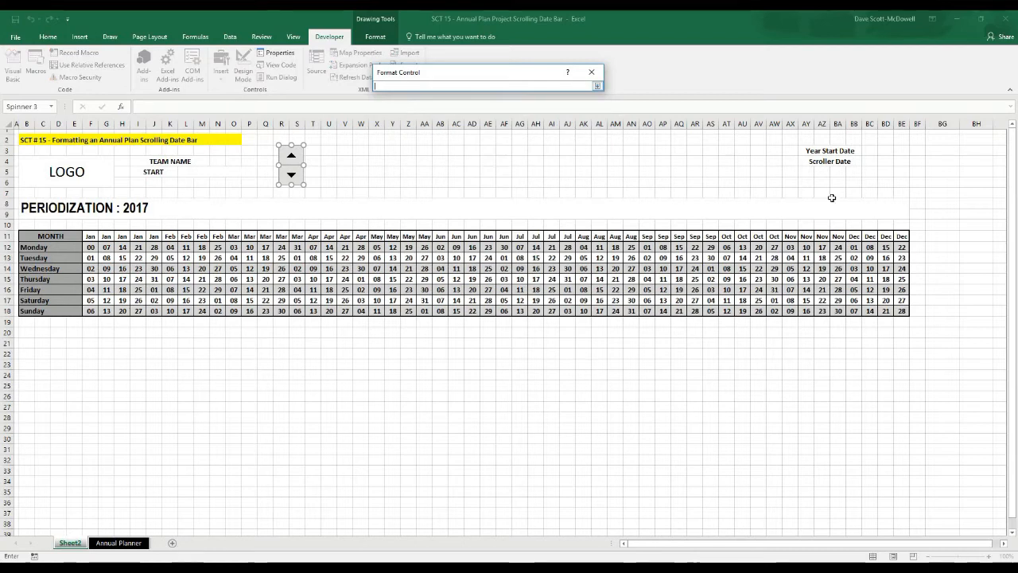
{"action": "left_click", "coordinate": [871, 159]}
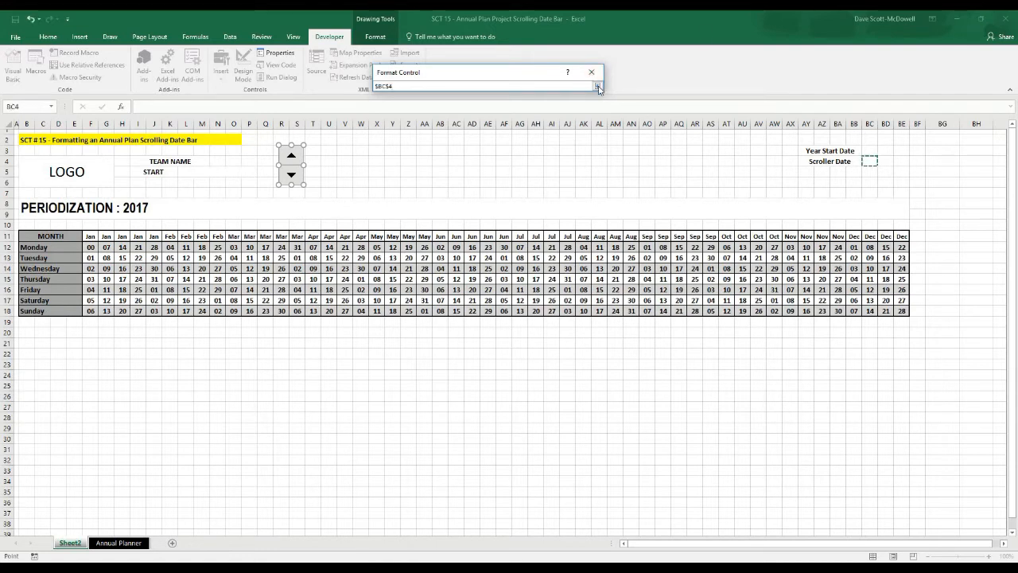
{"action": "left_click", "coordinate": [598, 86]}
{"action": "left_click", "coordinate": [536, 275]}
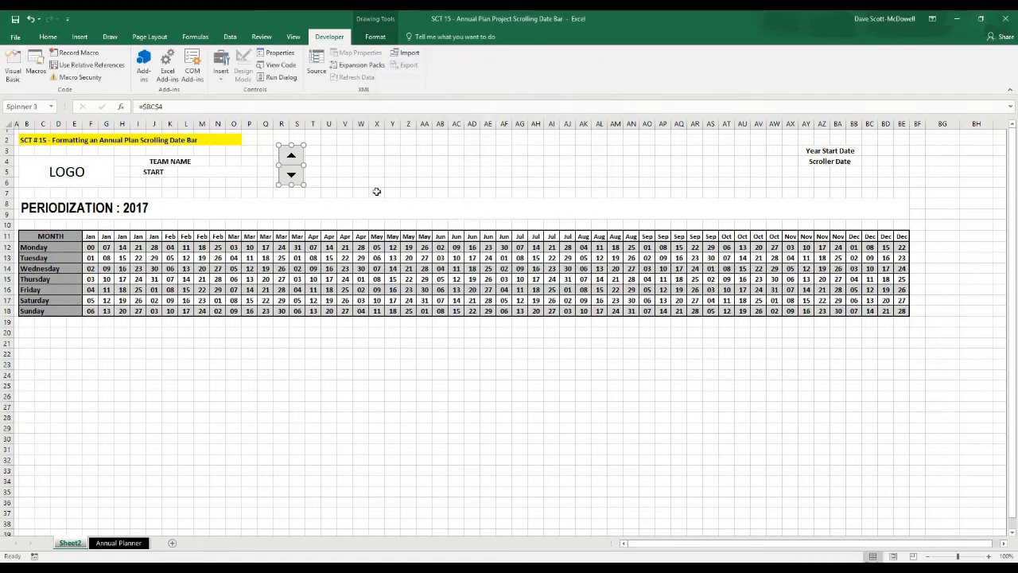
Test the spin button by stepping its linked Scroller Date value up and then back down to 0.
{"action": "left_click", "coordinate": [369, 189]}
{"action": "left_click", "coordinate": [293, 156]}
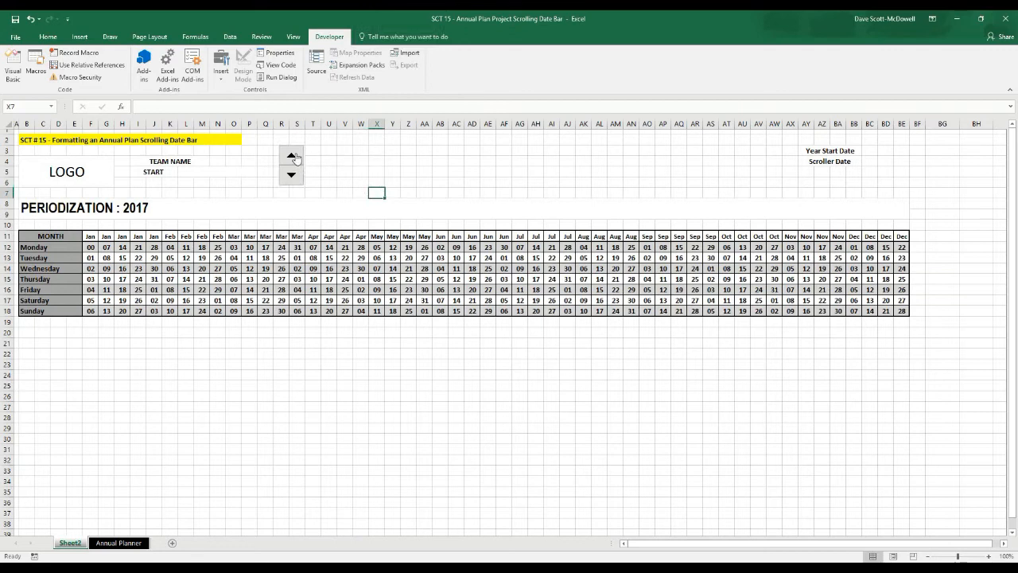
{"action": "left_click", "coordinate": [293, 156]}
{"action": "left_click", "coordinate": [292, 156]}
{"action": "left_click", "coordinate": [293, 156]}
{"action": "left_click", "coordinate": [293, 156]}
{"action": "left_click", "coordinate": [293, 156]}
{"action": "left_click", "coordinate": [292, 156]}
{"action": "left_click", "coordinate": [293, 156]}
{"action": "left_click", "coordinate": [292, 175]}
{"action": "left_click", "coordinate": [292, 175]}
{"action": "left_click", "coordinate": [292, 175]}
{"action": "left_click", "coordinate": [292, 175]}
{"action": "left_click", "coordinate": [292, 175]}
{"action": "left_click", "coordinate": [292, 175]}
{"action": "left_click", "coordinate": [292, 175]}
{"action": "left_click", "coordinate": [292, 175]}
{"action": "left_click", "coordinate": [292, 175]}
{"action": "left_click", "coordinate": [292, 175]}
{"action": "left_click", "coordinate": [292, 175]}
{"action": "left_click", "coordinate": [292, 175]}
{"action": "left_click", "coordinate": [292, 175]}
{"action": "left_click", "coordinate": [390, 172]}
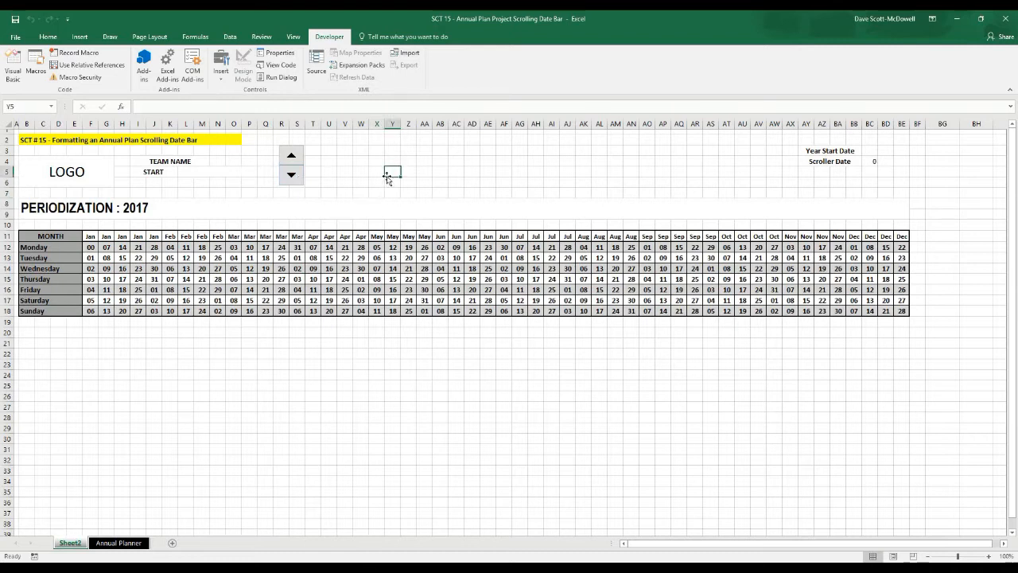
Move the spin button next to the Year Start Date and Scroller Date labels.
{"action": "left_click", "coordinate": [357, 181]}
{"action": "right_click", "coordinate": [291, 151]}
{"action": "key", "text": "Escape"}
{"action": "left_click_drag", "start_coordinate": [270, 149], "coordinate": [757, 164]}
{"action": "left_click", "coordinate": [720, 169]}
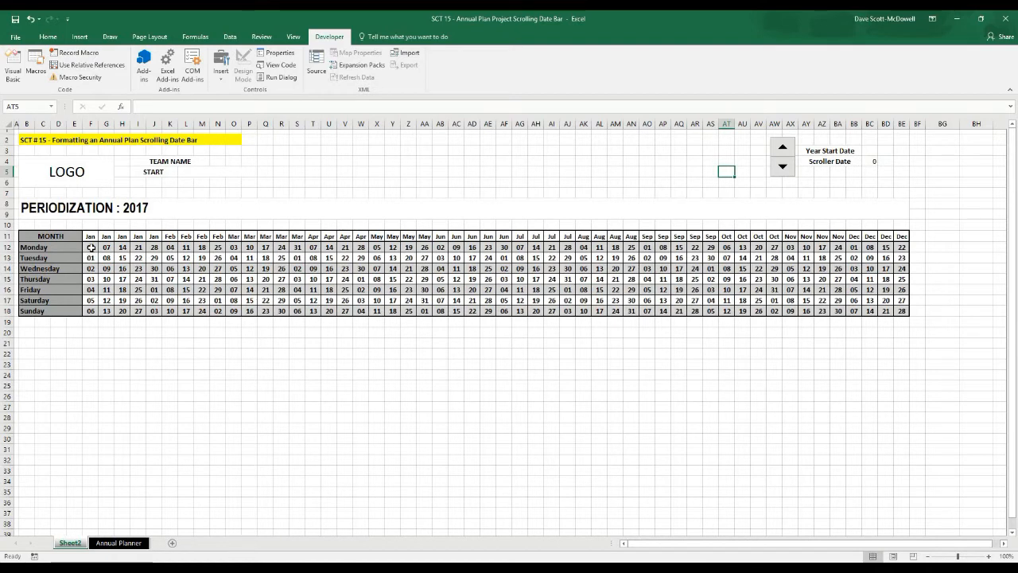
{"action": "left_click", "coordinate": [531, 170]}
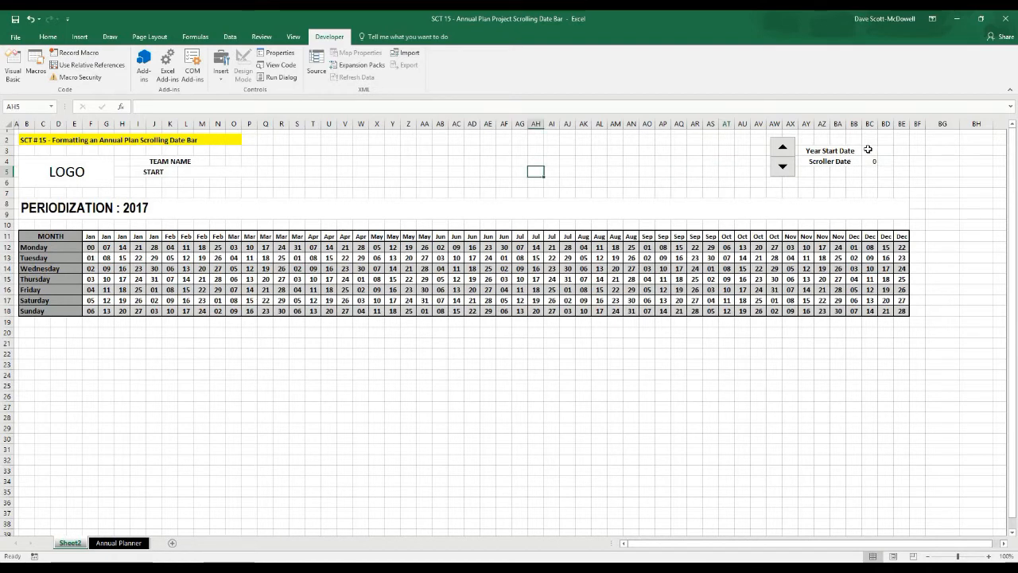
Browse the system calendar to January 2017 to look up the date of the year's first Monday.
{"action": "left_click", "coordinate": [870, 150]}
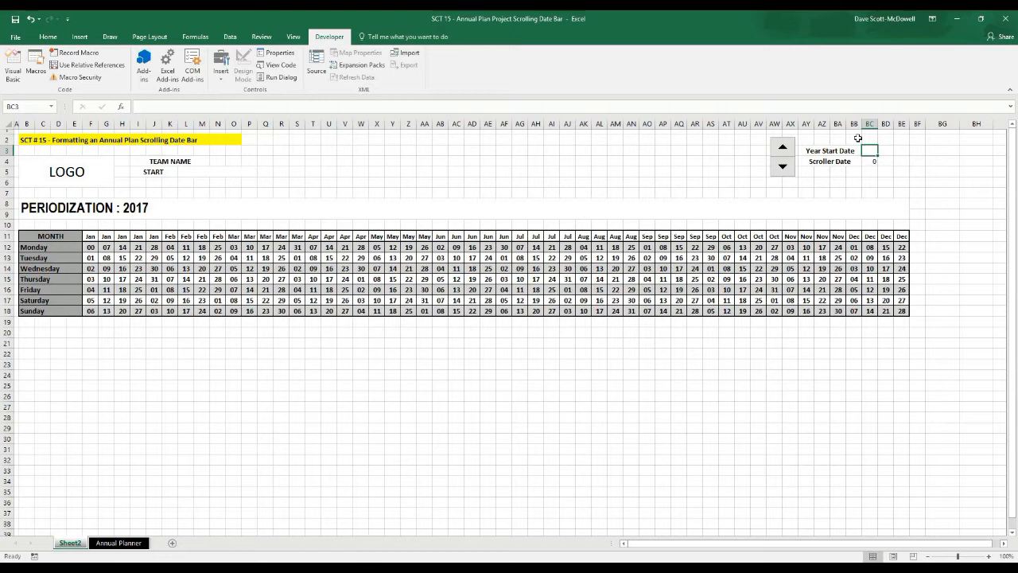
{"action": "left_click", "coordinate": [976, 568]}
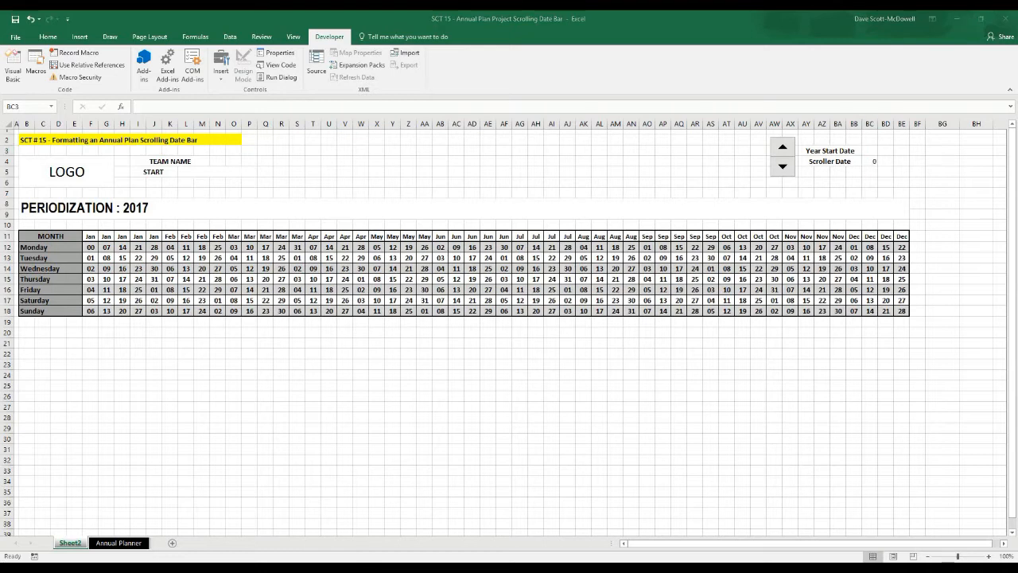
{"action": "left_click", "coordinate": [1003, 251]}
{"action": "left_click", "coordinate": [1003, 252]}
{"action": "left_click", "coordinate": [1004, 251]}
{"action": "left_click", "coordinate": [1003, 251]}
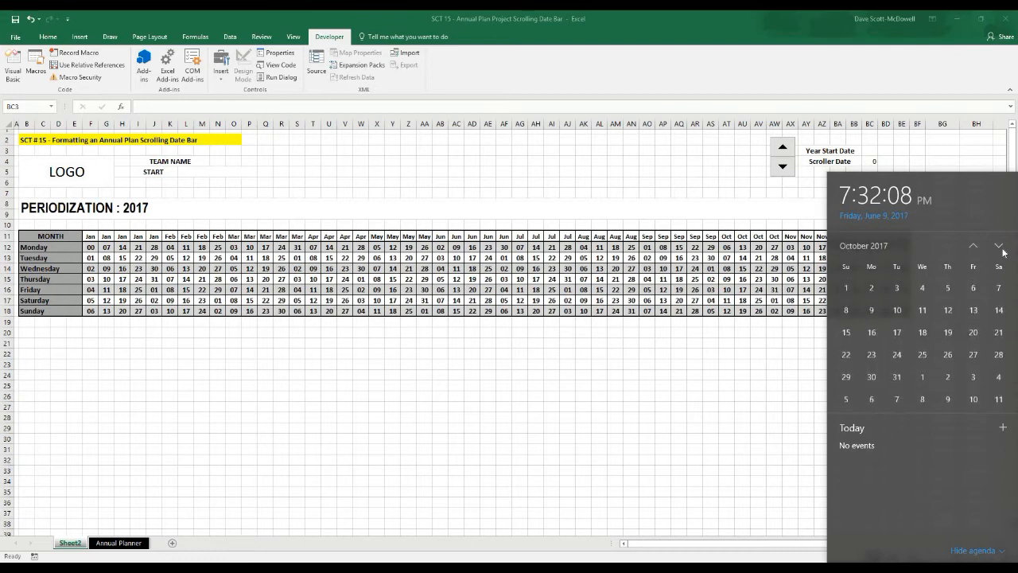
{"action": "left_click", "coordinate": [1001, 252]}
{"action": "left_click", "coordinate": [974, 246]}
{"action": "left_click", "coordinate": [976, 246]}
{"action": "left_click", "coordinate": [976, 246]}
{"action": "left_click", "coordinate": [976, 246]}
{"action": "left_click", "coordinate": [976, 247]}
{"action": "left_click", "coordinate": [976, 246]}
{"action": "left_click", "coordinate": [976, 247]}
{"action": "left_click", "coordinate": [976, 247]}
{"action": "double_click", "coordinate": [976, 247]}
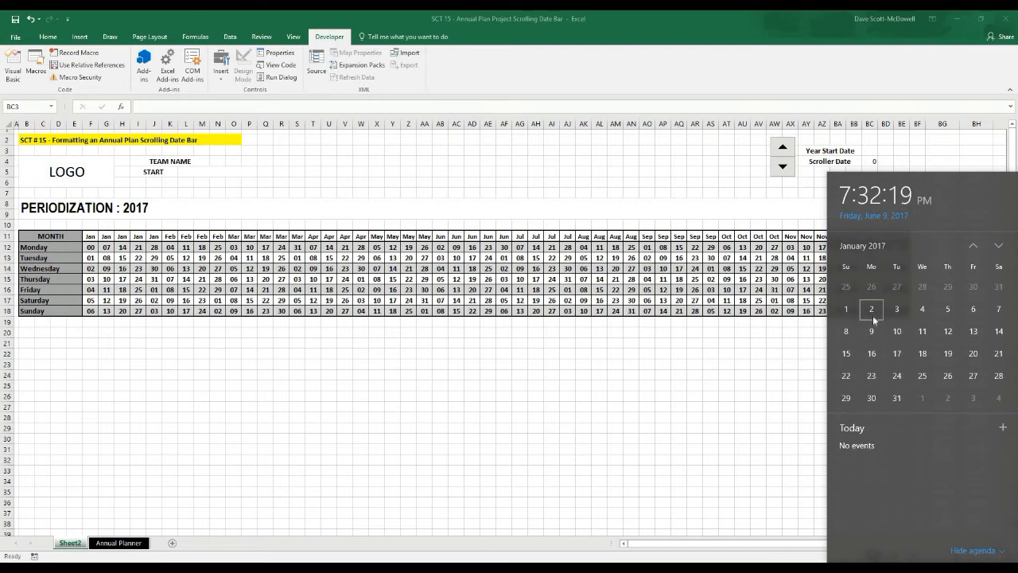
Enter 1/2/2017 as the Year Start Date in cell BC3.
{"action": "left_click", "coordinate": [872, 151]}
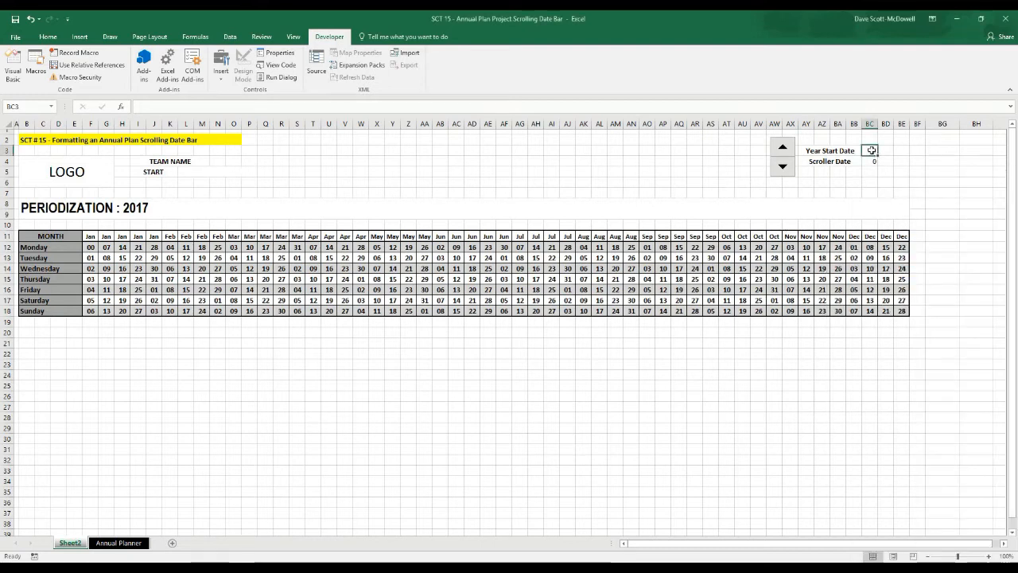
{"action": "type", "text": "1/2/2017"}
{"action": "key", "text": "Return"}
Format the Year Start Date in cell BC3 as a Long Date.
{"action": "left_click", "coordinate": [871, 150]}
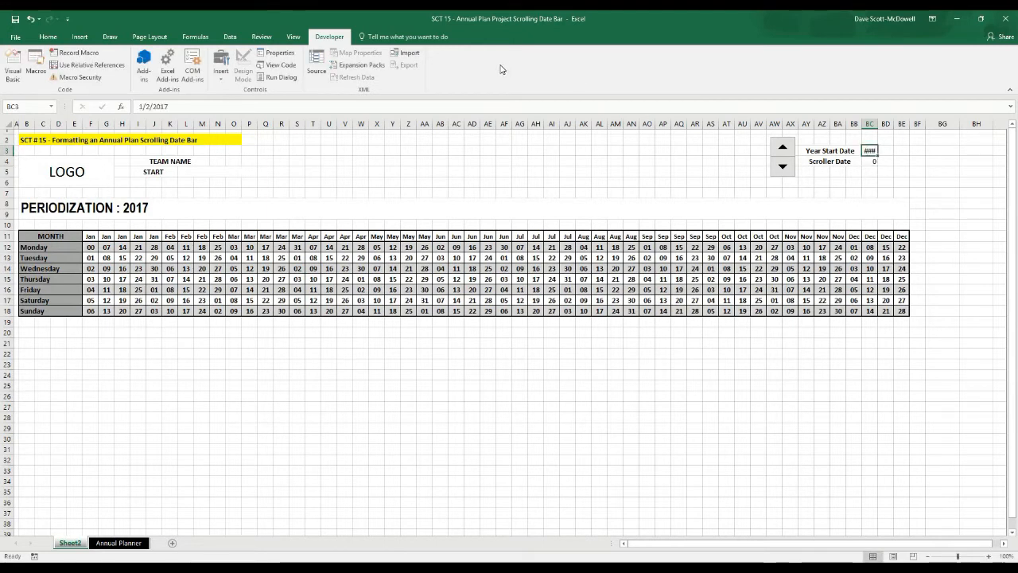
{"action": "left_click", "coordinate": [48, 37]}
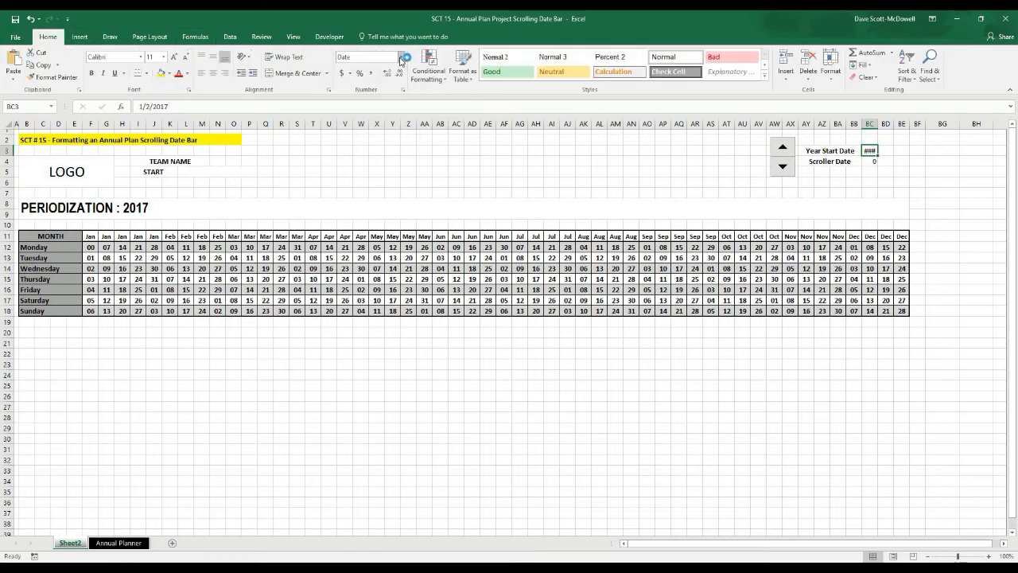
{"action": "left_click", "coordinate": [401, 57]}
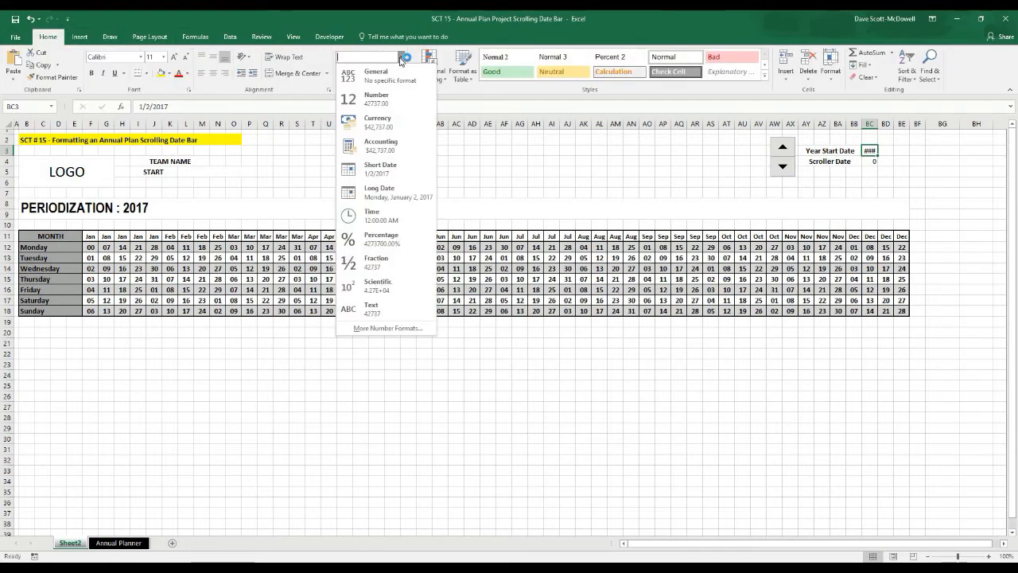
{"action": "left_click", "coordinate": [391, 199]}
Try widening column BC to fit the long date, and undo the width change.
{"action": "left_click_drag", "start_coordinate": [877, 125], "coordinate": [941, 124]}
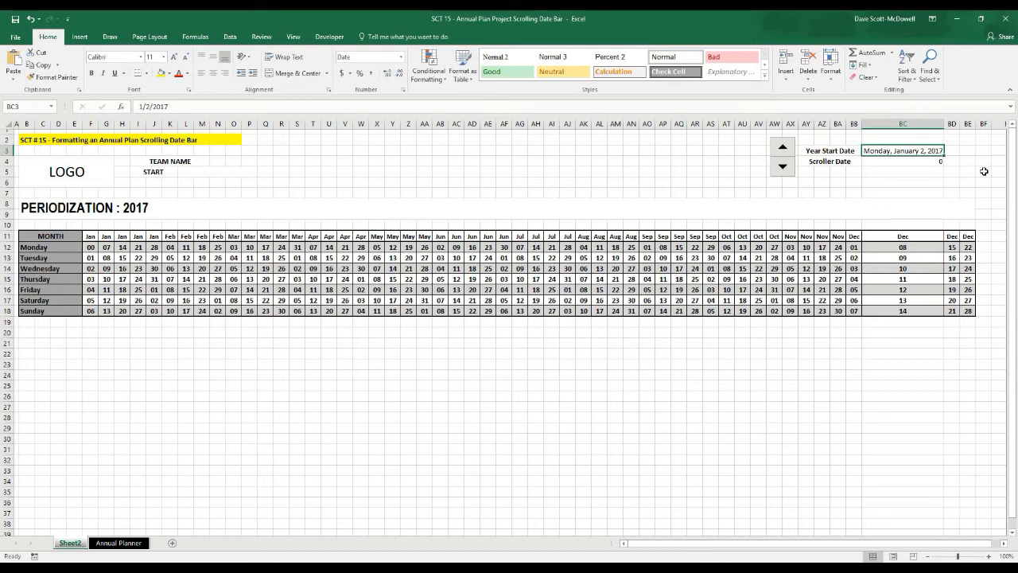
{"action": "key", "text": "ctrl+z"}
{"action": "left_click", "coordinate": [923, 174]}
{"action": "left_click", "coordinate": [869, 193]}
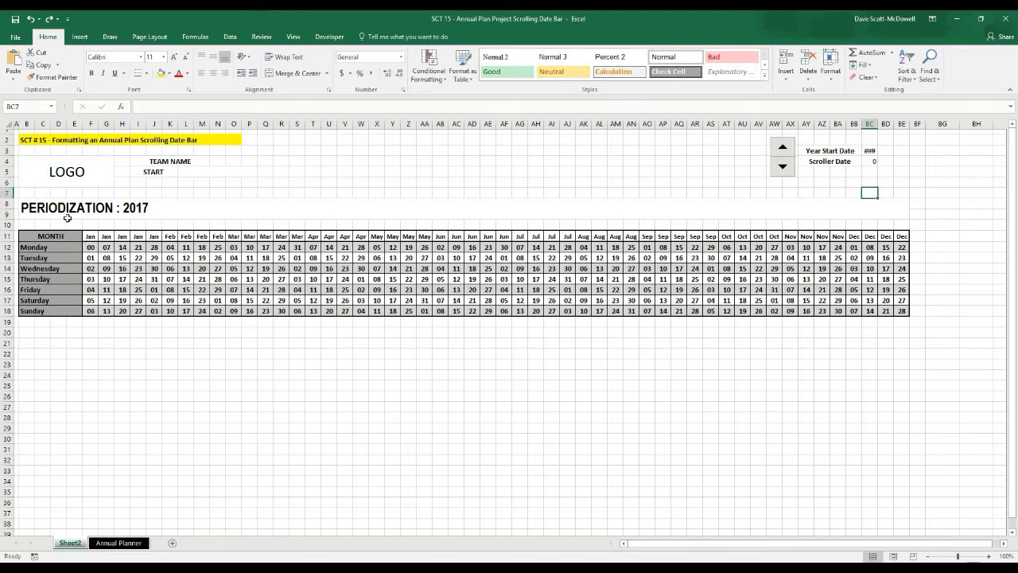
Link the first Monday cell F12 to the Year Start Date with the formula =BC3.
{"action": "left_click", "coordinate": [29, 247]}
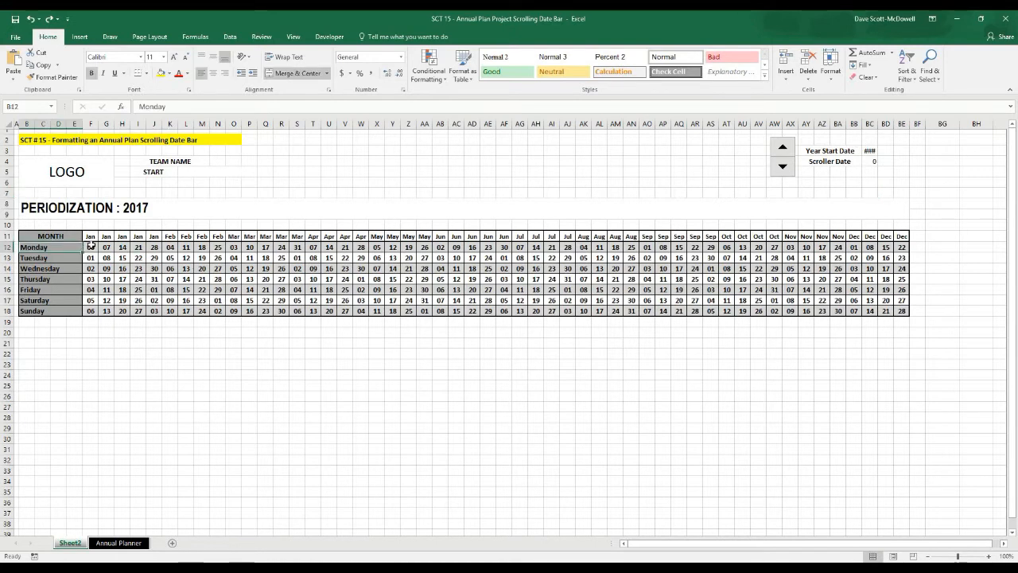
{"action": "left_click", "coordinate": [92, 245]}
{"action": "left_click", "coordinate": [39, 248]}
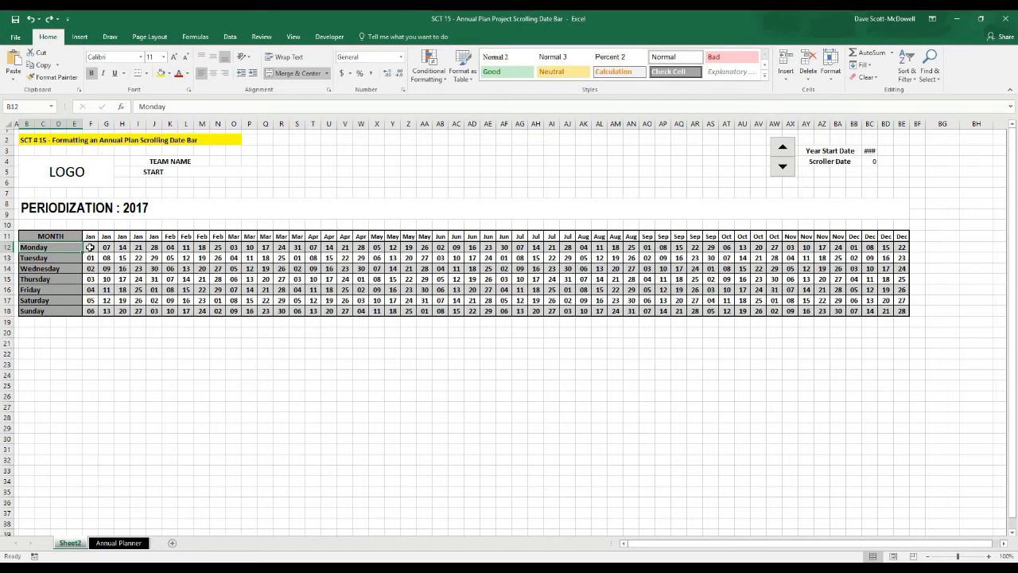
{"action": "left_click", "coordinate": [90, 248]}
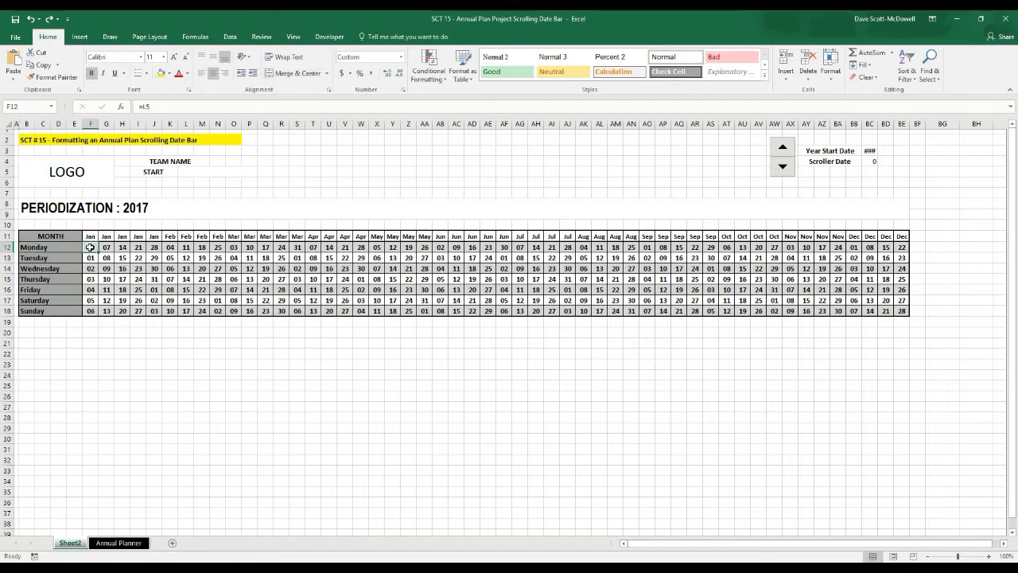
{"action": "type", "text": "="}
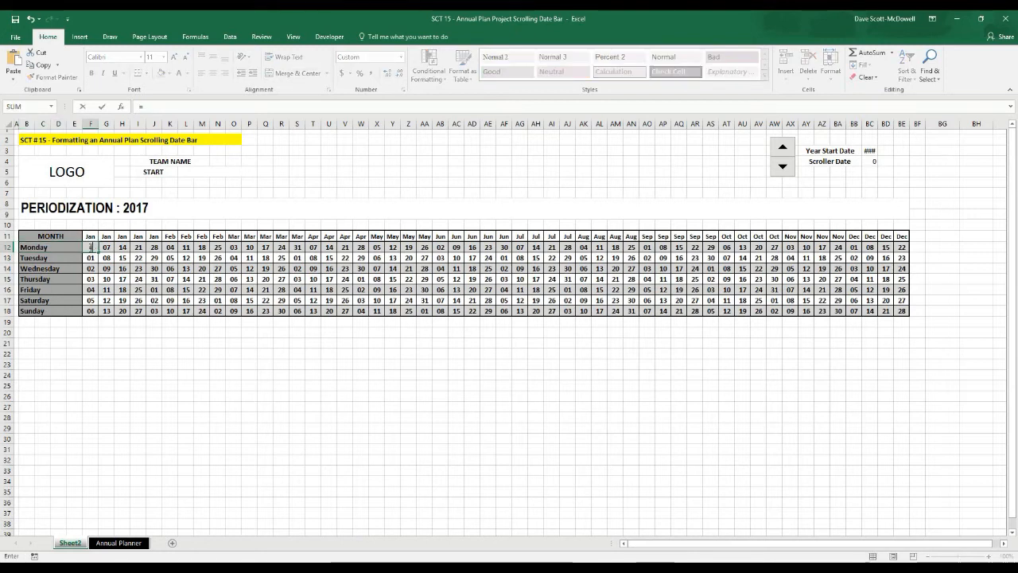
{"action": "left_click", "coordinate": [870, 150]}
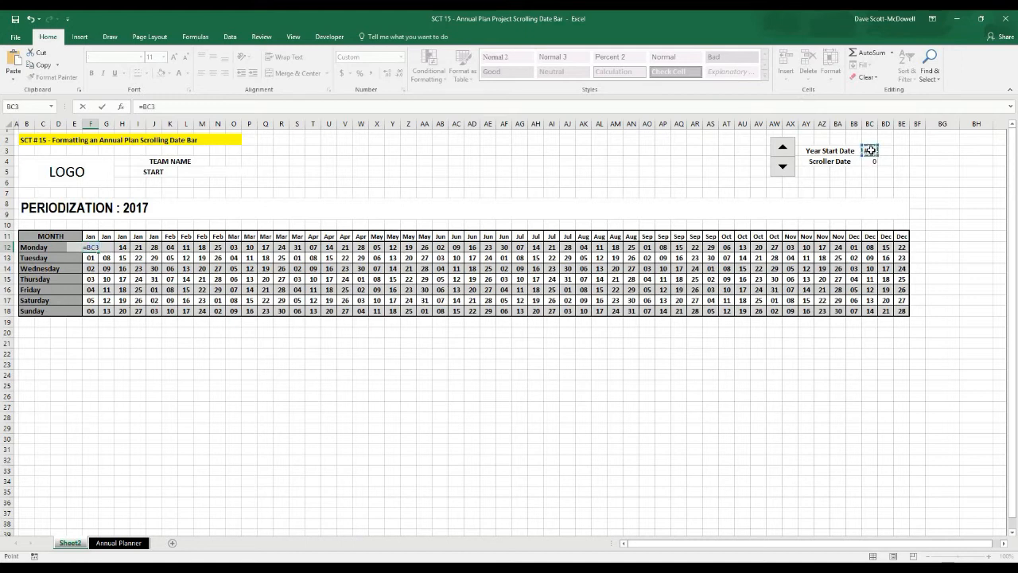
{"action": "key", "text": "Return"}
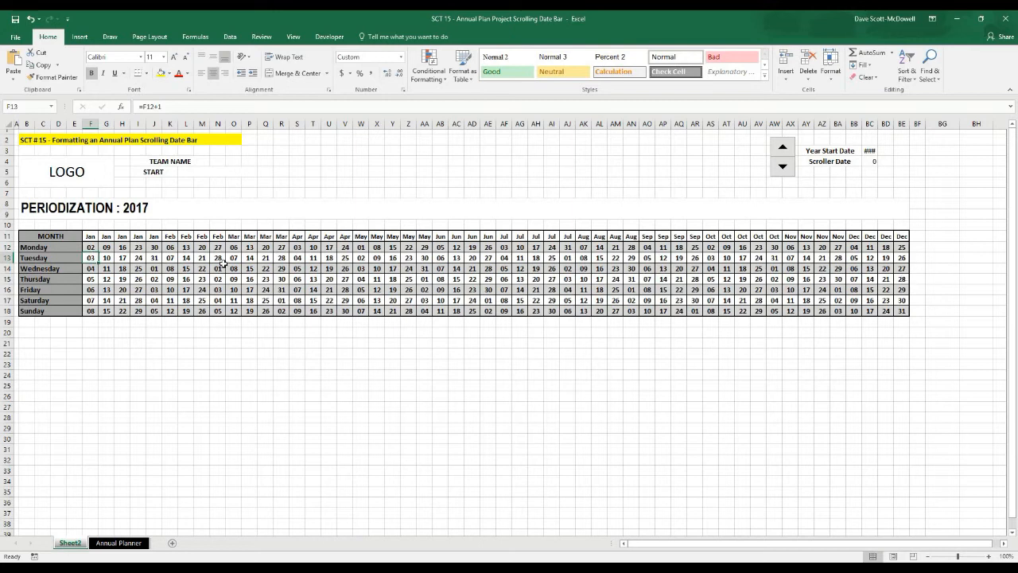
Extend the formula in F12 to =BC3+BC4 so it adds the Scroller Date to the start date.
{"action": "left_click", "coordinate": [91, 247]}
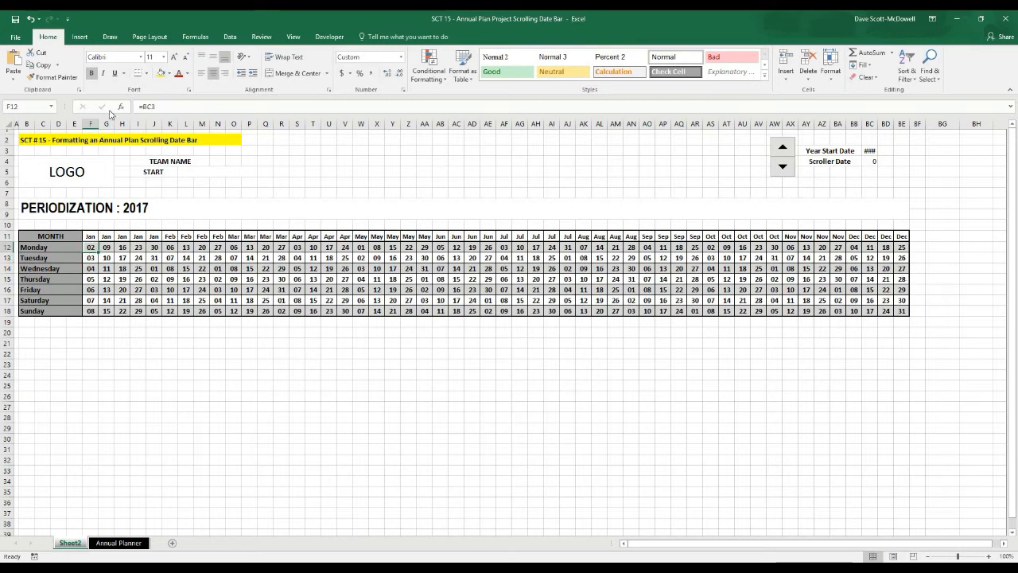
{"action": "left_click", "coordinate": [171, 107]}
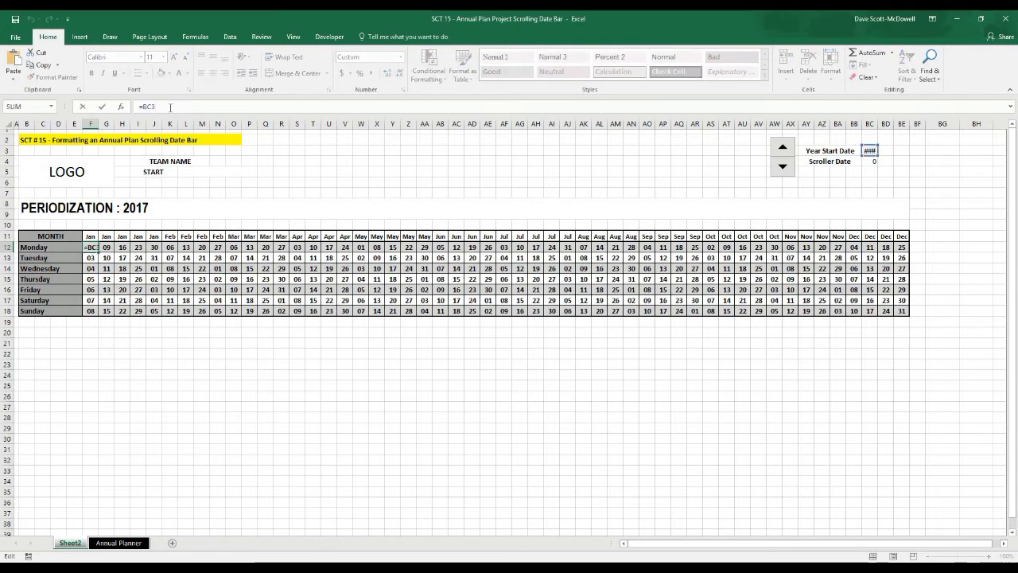
{"action": "type", "text": "+"}
{"action": "left_click", "coordinate": [871, 162]}
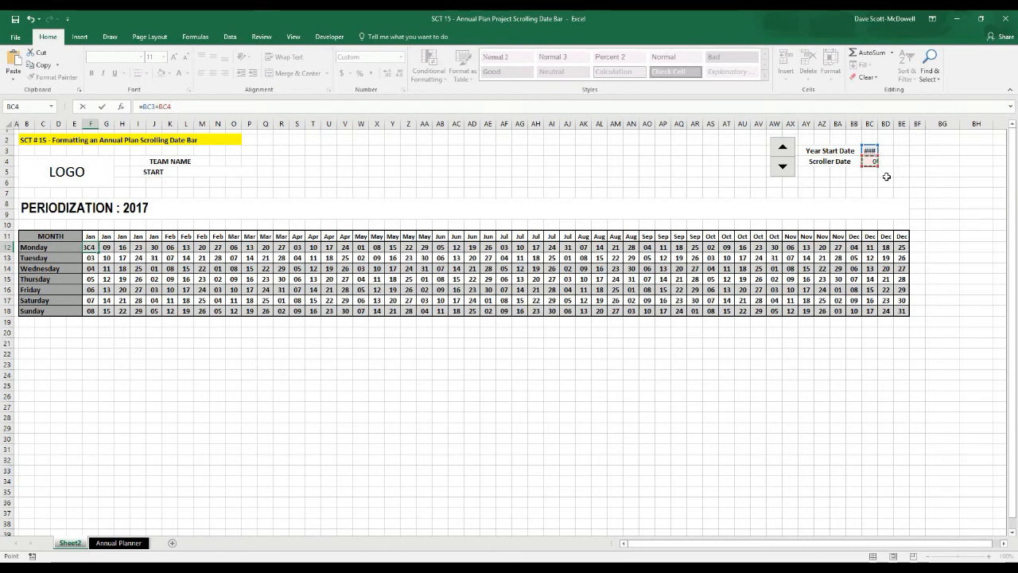
{"action": "key", "text": "Return"}
{"action": "left_click", "coordinate": [450, 192]}
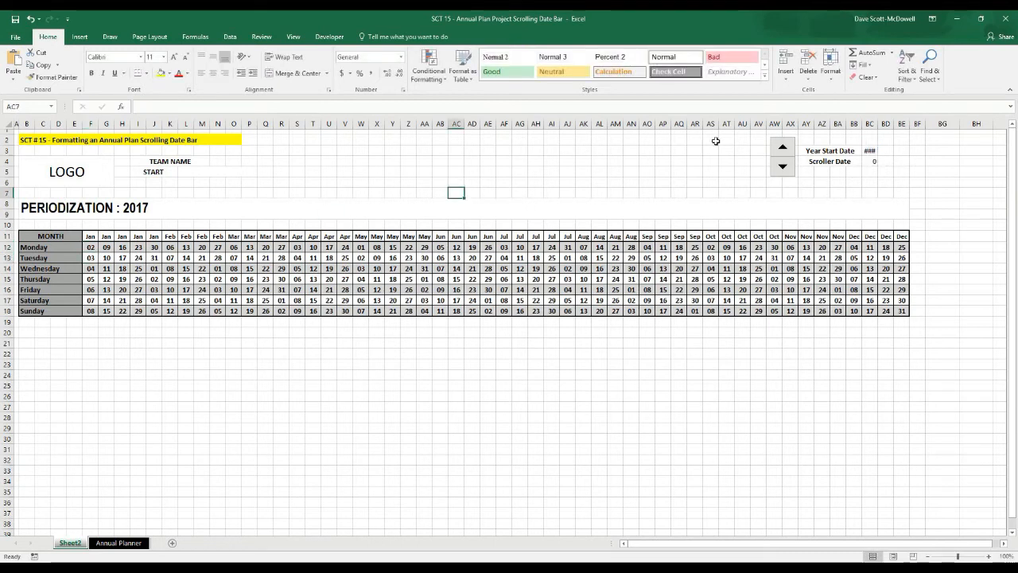
Test the scrolling calendar by stepping the Scroller Date up to 133 and back down to 0 with the spin button.
{"action": "left_click", "coordinate": [784, 149]}
{"action": "left_click", "coordinate": [783, 150]}
{"action": "left_click", "coordinate": [783, 149]}
{"action": "left_click", "coordinate": [784, 149]}
{"action": "left_click", "coordinate": [783, 149]}
{"action": "left_click", "coordinate": [783, 150]}
{"action": "left_click", "coordinate": [784, 150]}
{"action": "left_click", "coordinate": [783, 149]}
{"action": "left_click", "coordinate": [783, 150]}
{"action": "left_click", "coordinate": [783, 149]}
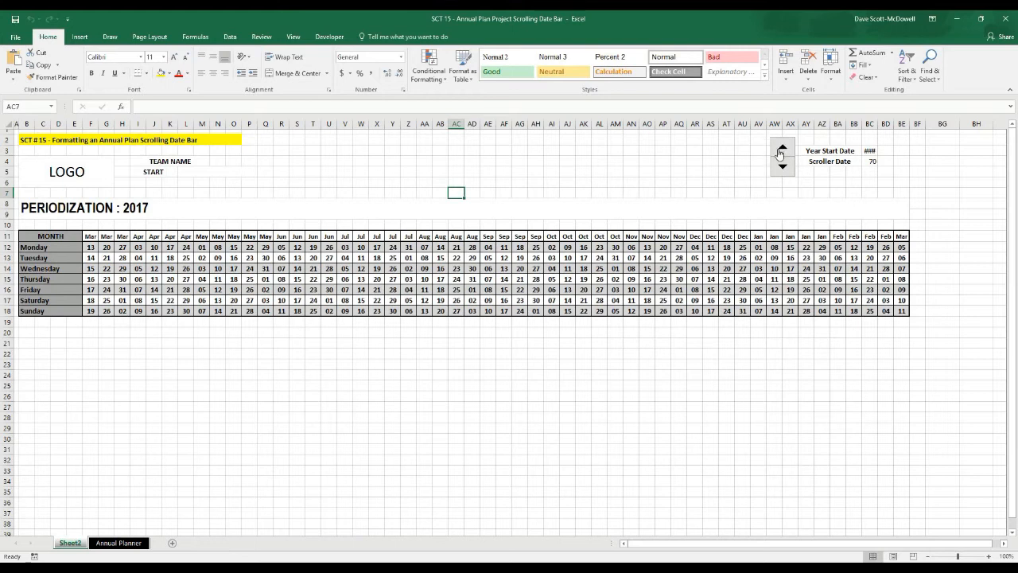
{"action": "left_click", "coordinate": [783, 149]}
{"action": "left_click", "coordinate": [783, 149]}
{"action": "left_click", "coordinate": [783, 149]}
{"action": "left_click", "coordinate": [784, 150]}
{"action": "left_click", "coordinate": [784, 150]}
{"action": "left_click", "coordinate": [783, 150]}
{"action": "left_click", "coordinate": [783, 150]}
{"action": "left_click", "coordinate": [784, 149]}
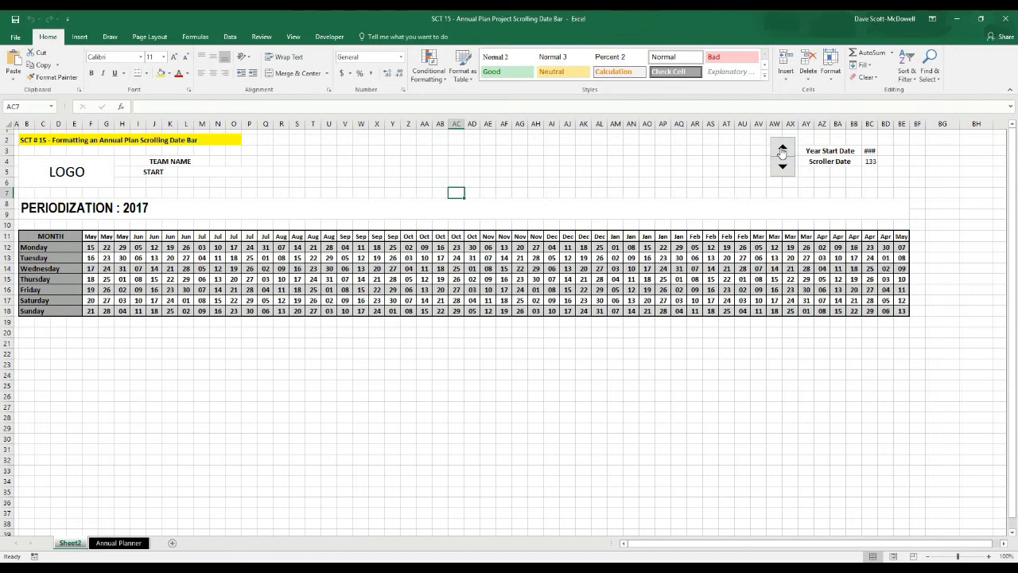
{"action": "left_click", "coordinate": [790, 172]}
{"action": "left_click", "coordinate": [790, 172]}
{"action": "left_click", "coordinate": [791, 171]}
{"action": "left_click", "coordinate": [791, 171]}
{"action": "left_click", "coordinate": [783, 167]}
{"action": "left_click", "coordinate": [784, 167]}
{"action": "left_click", "coordinate": [784, 167]}
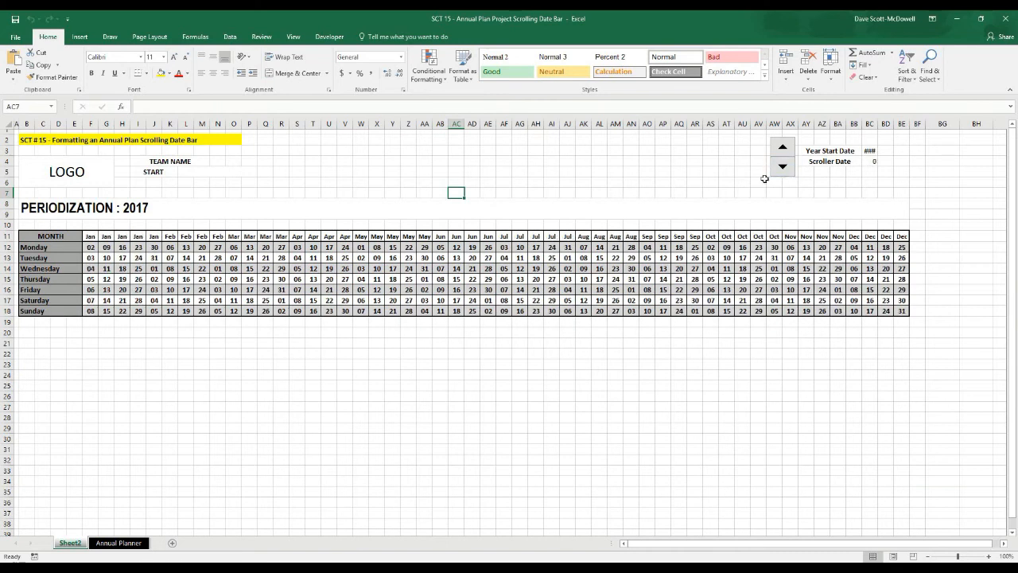
Link the blank cell L5 beside the START label to the first Monday with the formula =F12.
{"action": "left_click", "coordinate": [151, 175]}
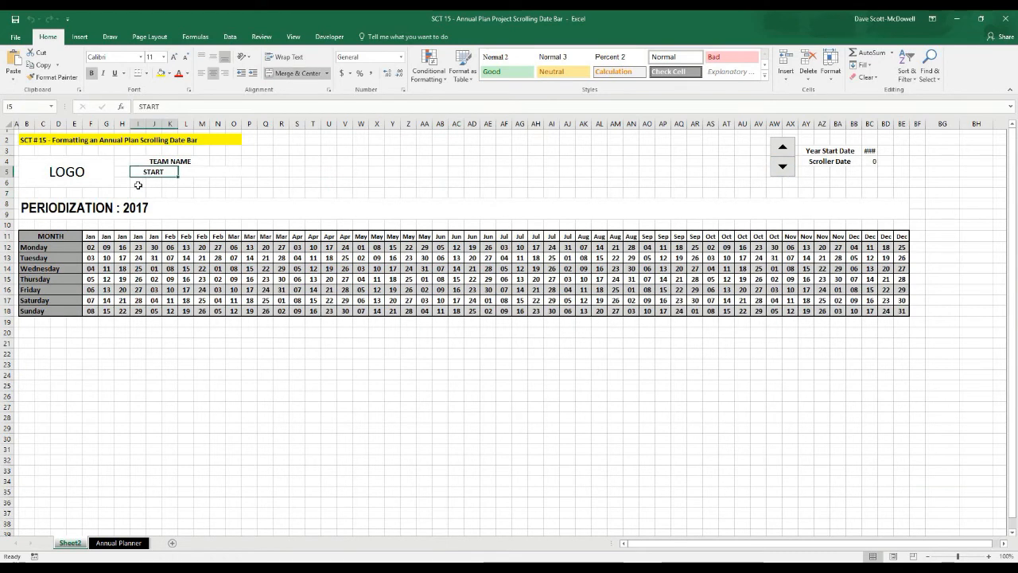
{"action": "left_click", "coordinate": [206, 171]}
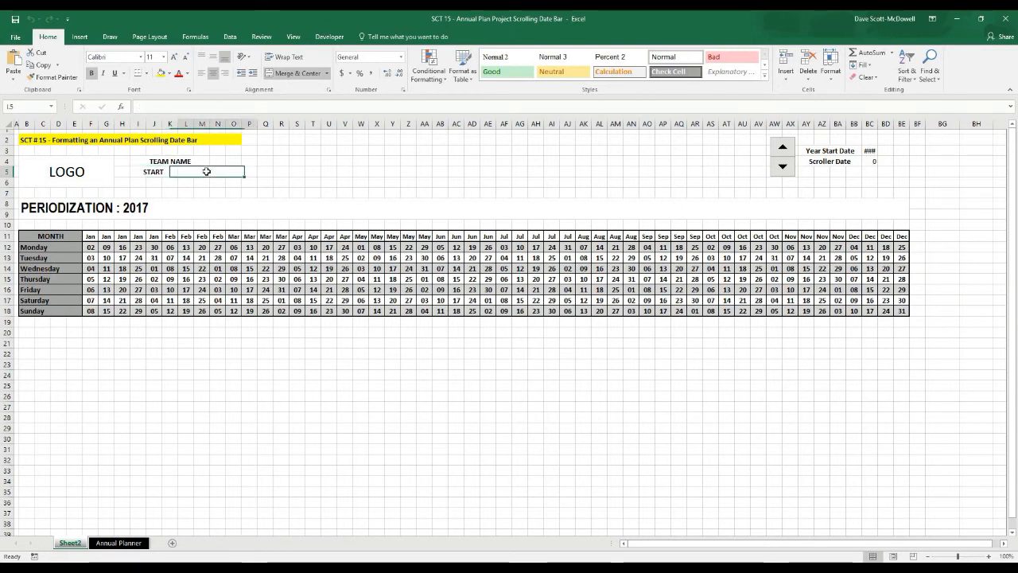
{"action": "type", "text": "="}
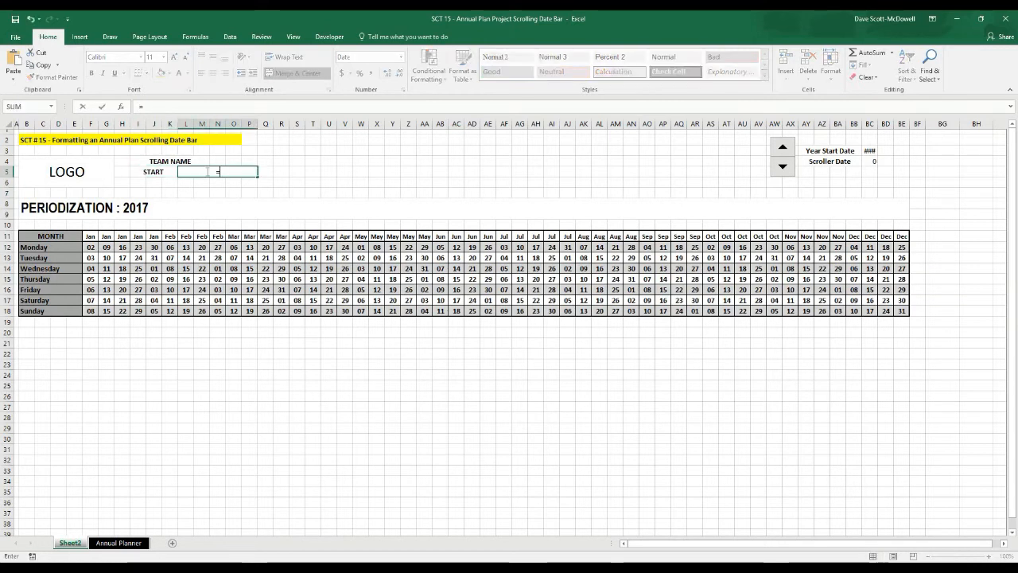
{"action": "left_click", "coordinate": [91, 248]}
{"action": "key", "text": "Return"}
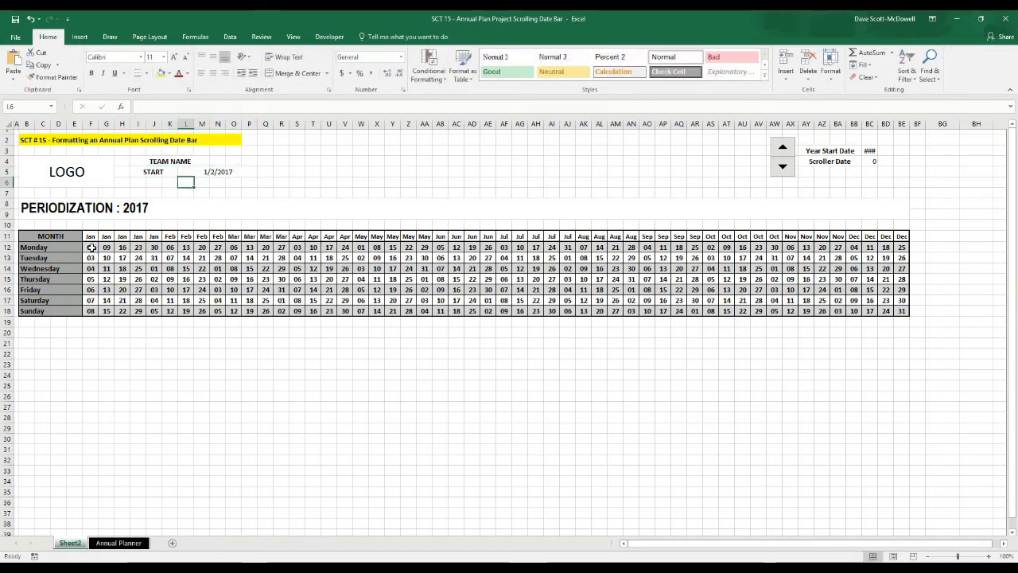
Format the START date in L5 as a Long Date.
{"action": "left_click", "coordinate": [206, 171]}
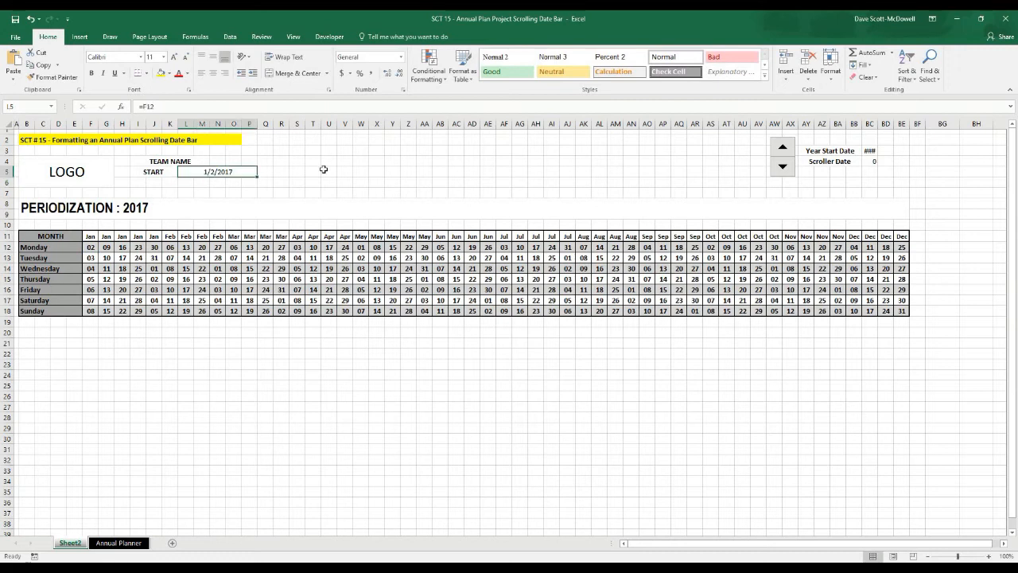
{"action": "left_click", "coordinate": [402, 57]}
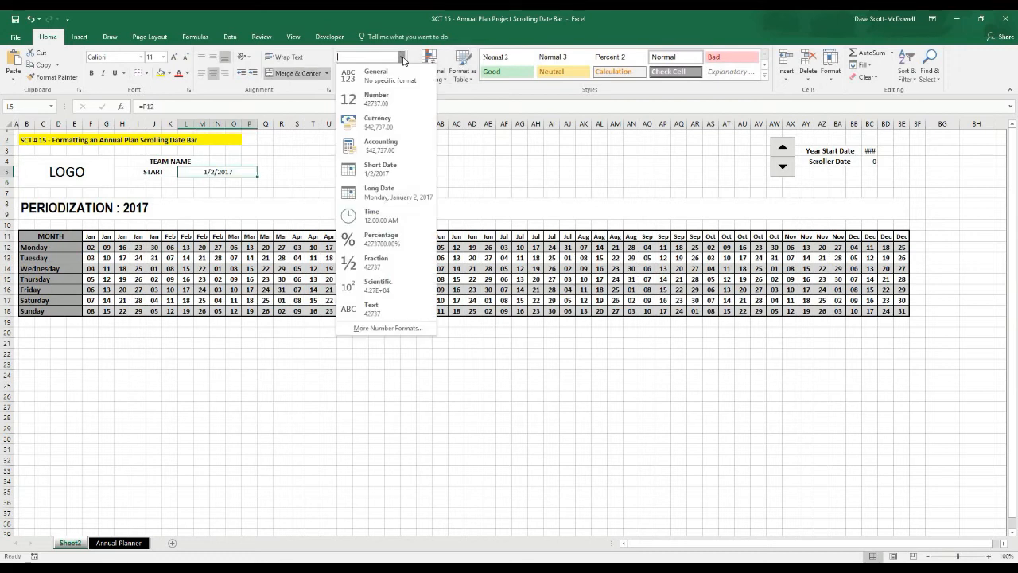
{"action": "left_click", "coordinate": [386, 191]}
{"action": "left_click", "coordinate": [462, 169]}
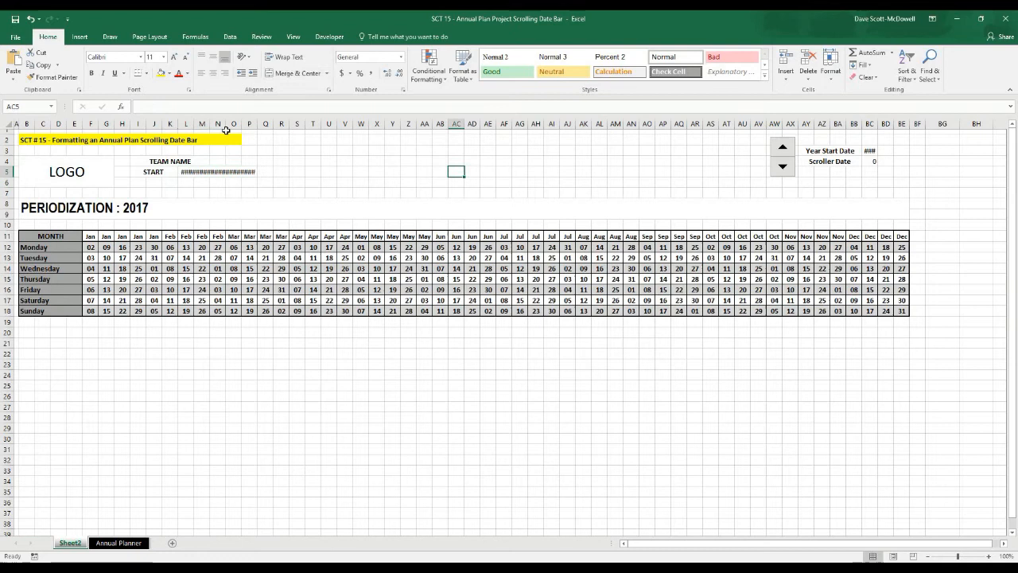
Merge the START date cell across L5:U5 to make room for the long date.
{"action": "left_click", "coordinate": [245, 171]}
{"action": "left_click_drag", "start_coordinate": [302, 169], "coordinate": [332, 170]}
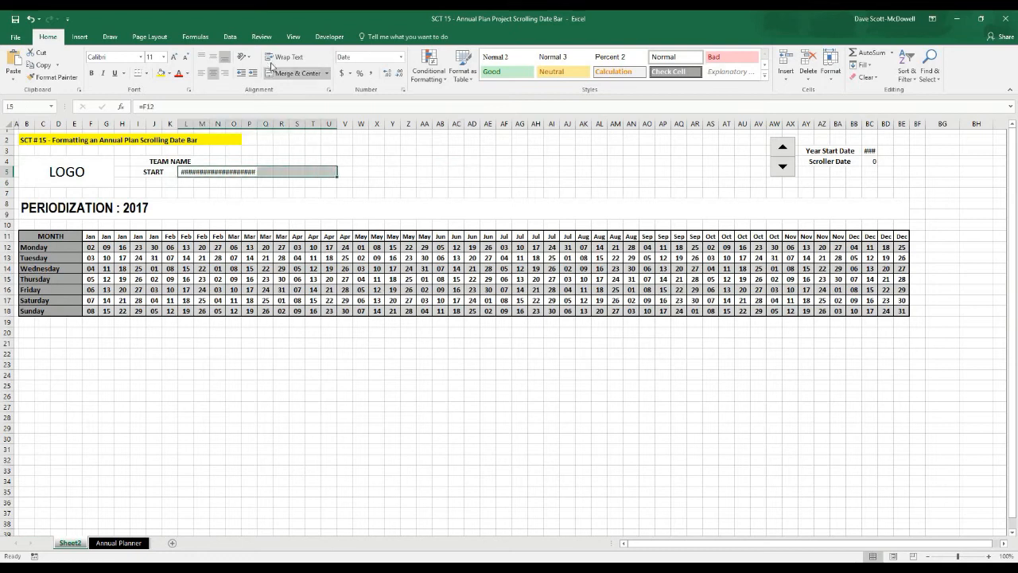
{"action": "left_click", "coordinate": [280, 77]}
{"action": "left_click", "coordinate": [442, 161]}
{"action": "left_click", "coordinate": [223, 170]}
{"action": "left_click", "coordinate": [429, 170]}
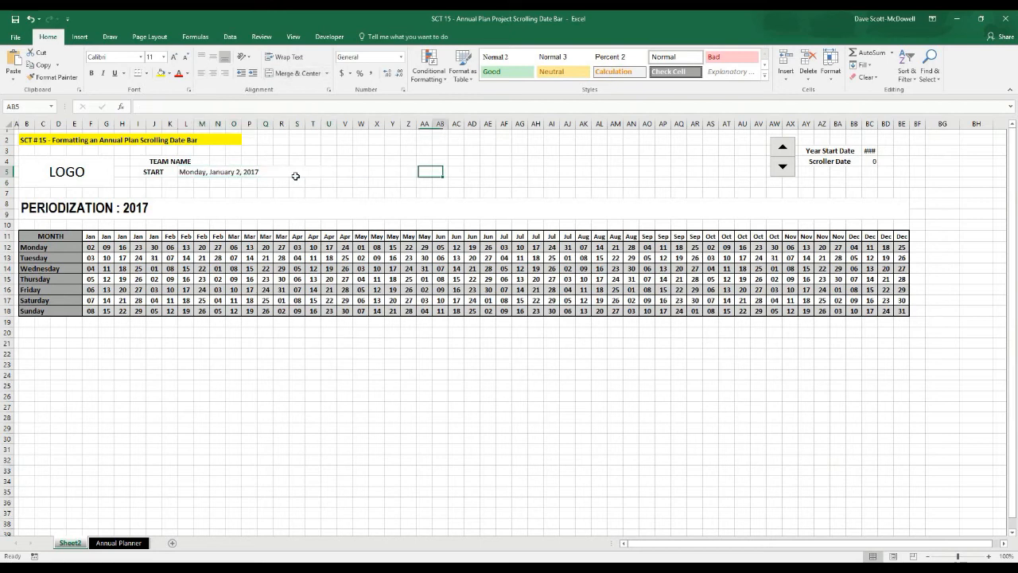
Left-align the START date and make its text bold and red.
{"action": "left_click", "coordinate": [239, 171]}
{"action": "left_click", "coordinate": [201, 72]}
{"action": "left_click", "coordinate": [92, 73]}
{"action": "left_click", "coordinate": [179, 72]}
{"action": "left_click", "coordinate": [399, 203]}
{"action": "left_click", "coordinate": [298, 173]}
Left-align the TEAM NAME and START labels in the header block I4:U5.
{"action": "left_click_drag", "start_coordinate": [159, 164], "coordinate": [199, 173]}
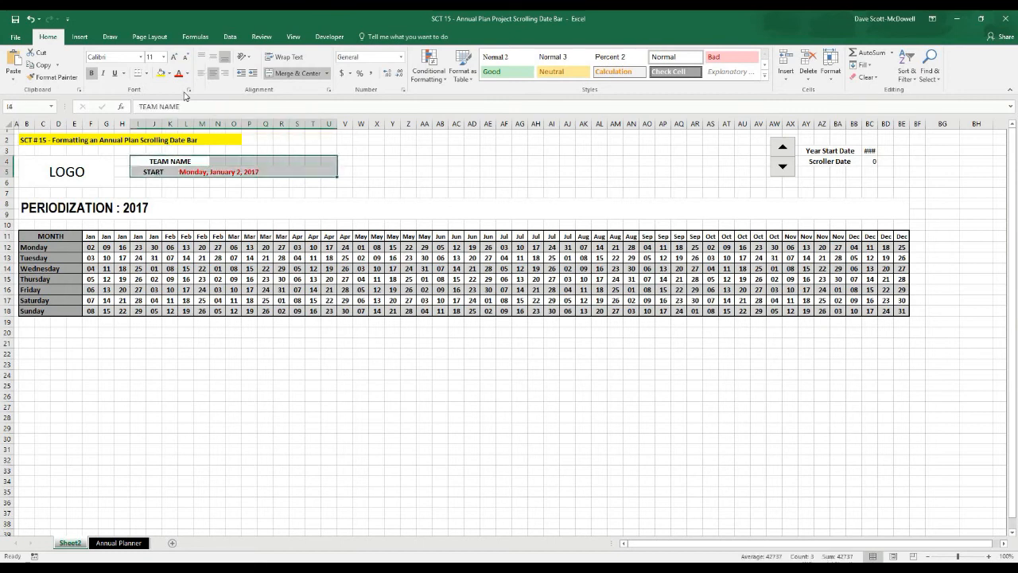
{"action": "left_click", "coordinate": [326, 162]}
{"action": "left_click", "coordinate": [193, 163]}
{"action": "left_click", "coordinate": [231, 172]}
{"action": "left_click", "coordinate": [393, 173]}
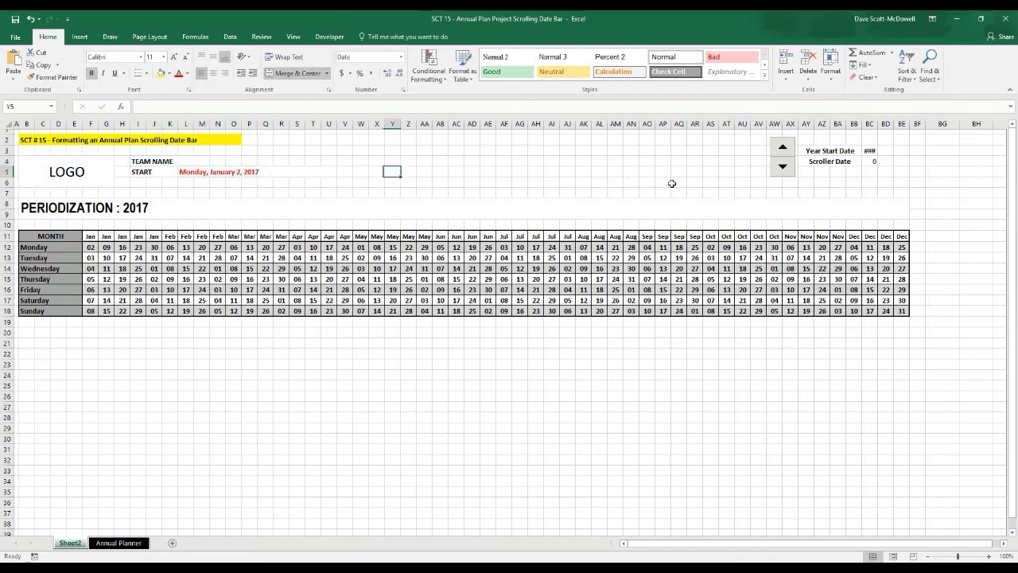
Scroll the calendar forward with the spin button to a Scroller Date of 126, checking that the START date follows.
{"action": "left_click", "coordinate": [783, 149]}
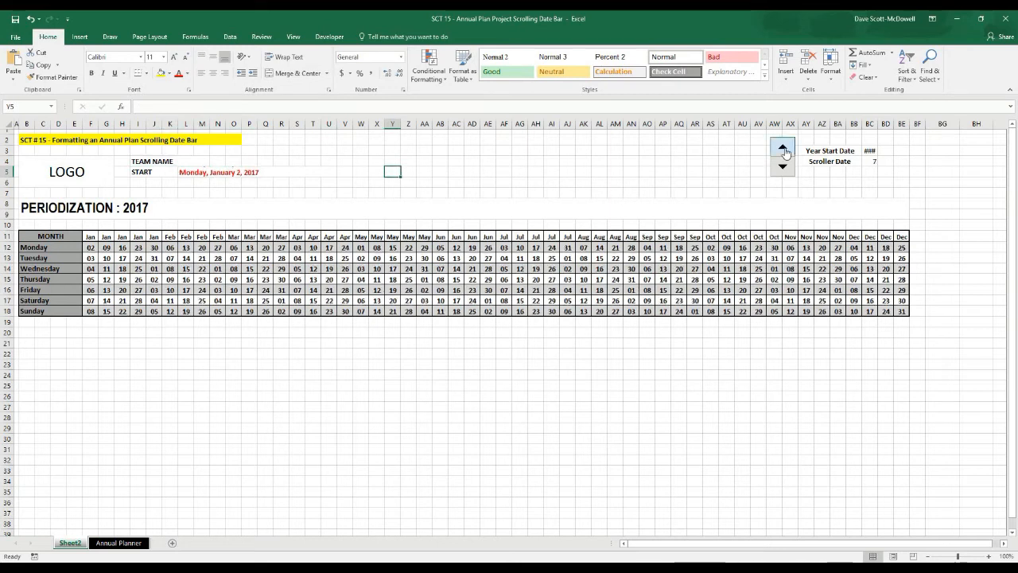
{"action": "left_click", "coordinate": [786, 152]}
{"action": "left_click", "coordinate": [786, 153]}
{"action": "left_click", "coordinate": [785, 153]}
{"action": "left_click", "coordinate": [786, 153]}
{"action": "left_click", "coordinate": [786, 153]}
{"action": "left_click", "coordinate": [783, 150]}
{"action": "left_click", "coordinate": [783, 150]}
{"action": "left_click", "coordinate": [783, 149]}
{"action": "left_click", "coordinate": [784, 150]}
{"action": "left_click", "coordinate": [783, 150]}
{"action": "left_click", "coordinate": [784, 149]}
{"action": "left_click", "coordinate": [784, 150]}
{"action": "left_click", "coordinate": [784, 149]}
{"action": "left_click", "coordinate": [784, 150]}
{"action": "left_click", "coordinate": [783, 150]}
{"action": "left_click", "coordinate": [784, 149]}
{"action": "left_click", "coordinate": [395, 161]}
{"action": "left_click", "coordinate": [77, 428]}
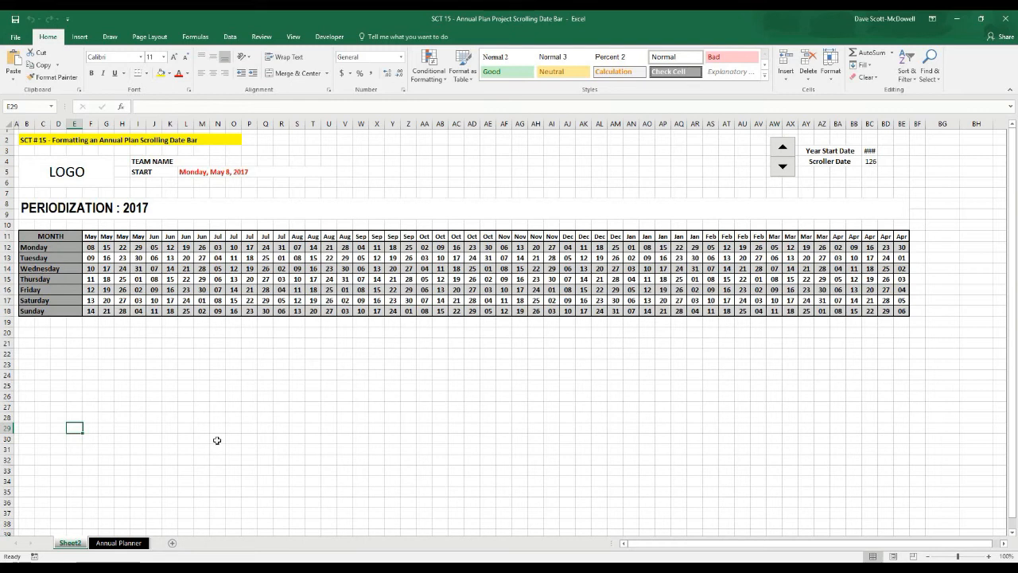
{"action": "left_click", "coordinate": [90, 344]}
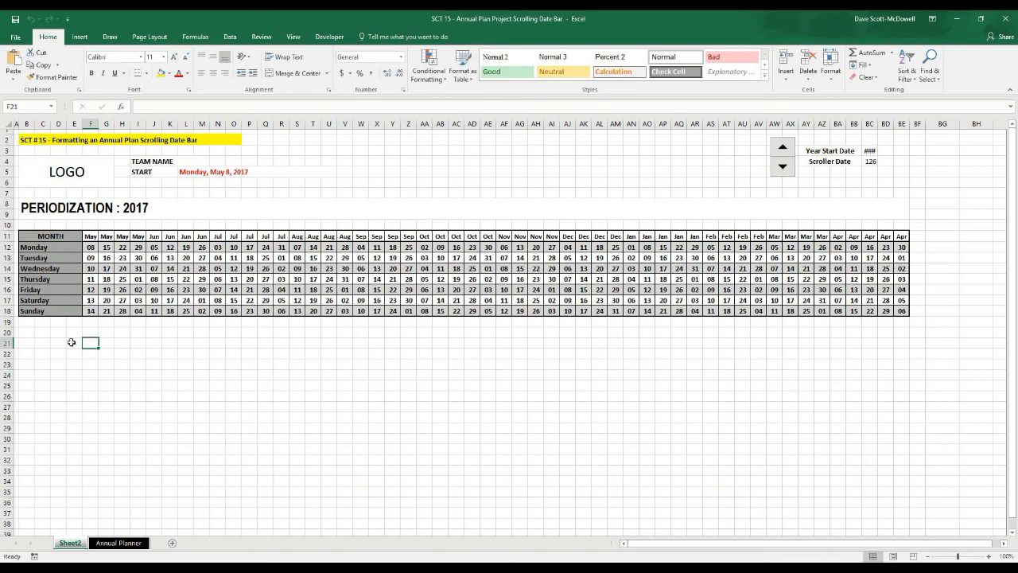
{"action": "left_click", "coordinate": [155, 364]}
{"action": "left_click", "coordinate": [92, 366]}
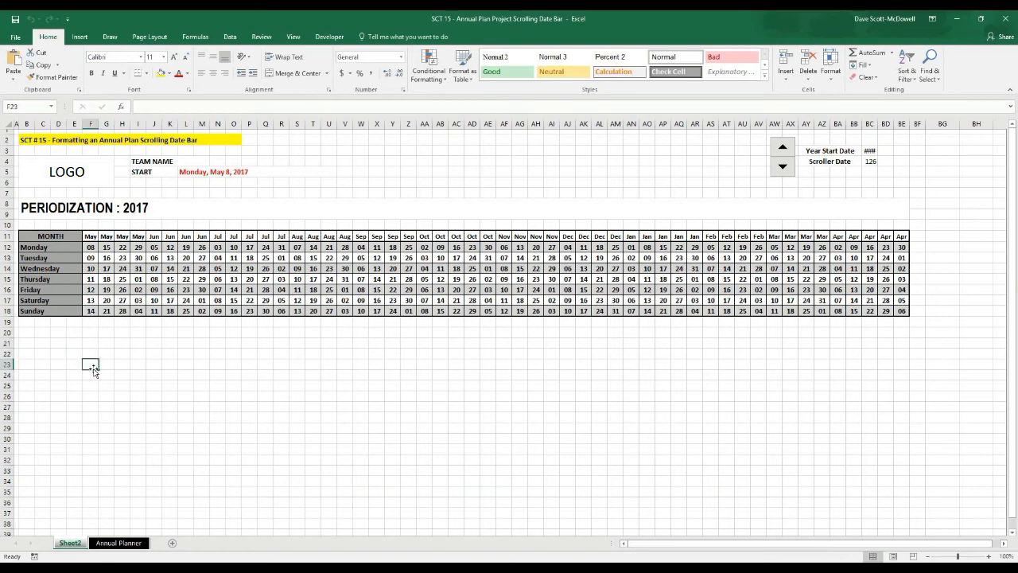
{"action": "left_click", "coordinate": [118, 363]}
{"action": "left_click", "coordinate": [89, 334]}
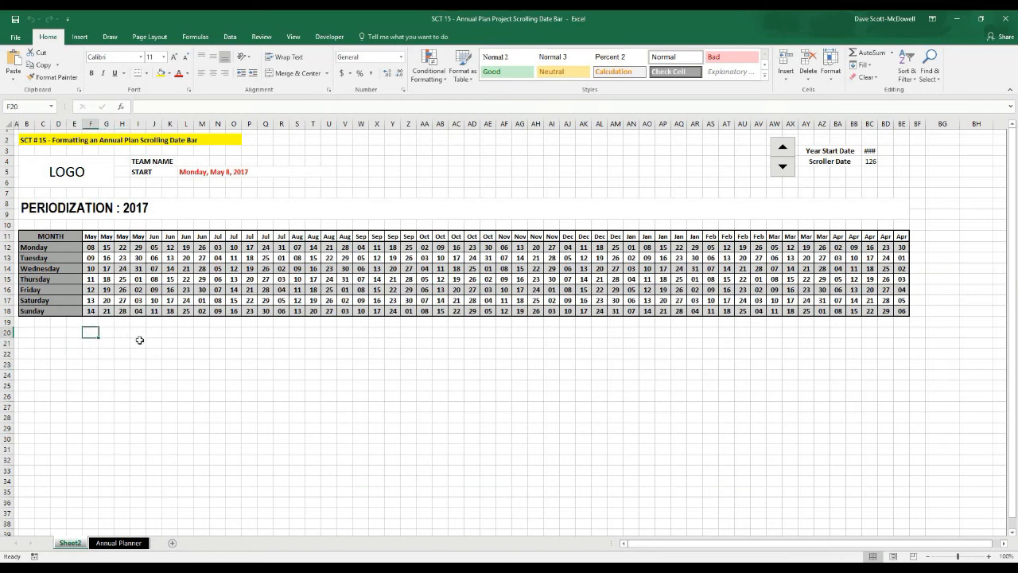
{"action": "left_click", "coordinate": [139, 407]}
{"action": "left_click", "coordinate": [85, 334]}
{"action": "left_click", "coordinate": [196, 370]}
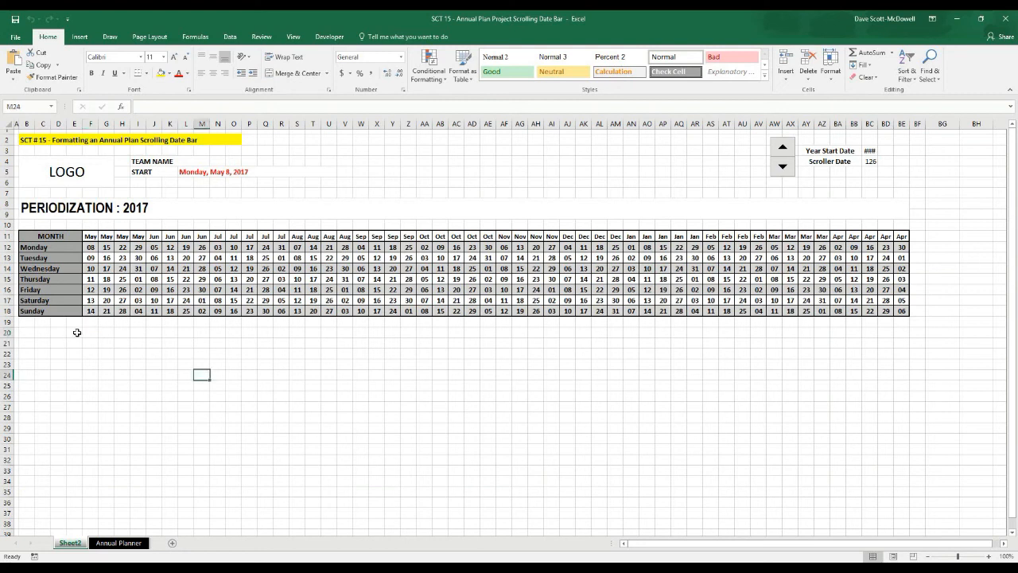
{"action": "left_click", "coordinate": [90, 333]}
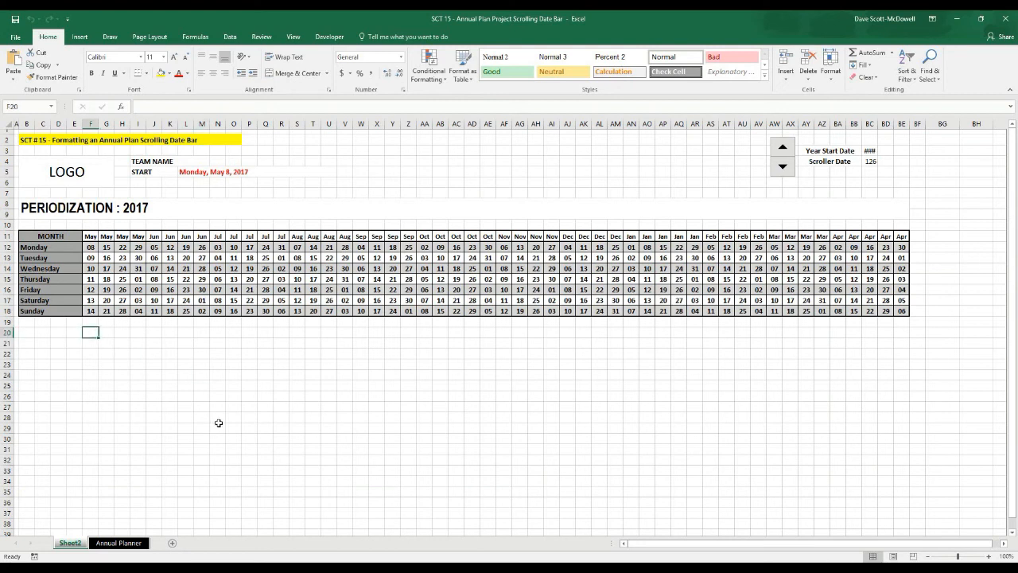